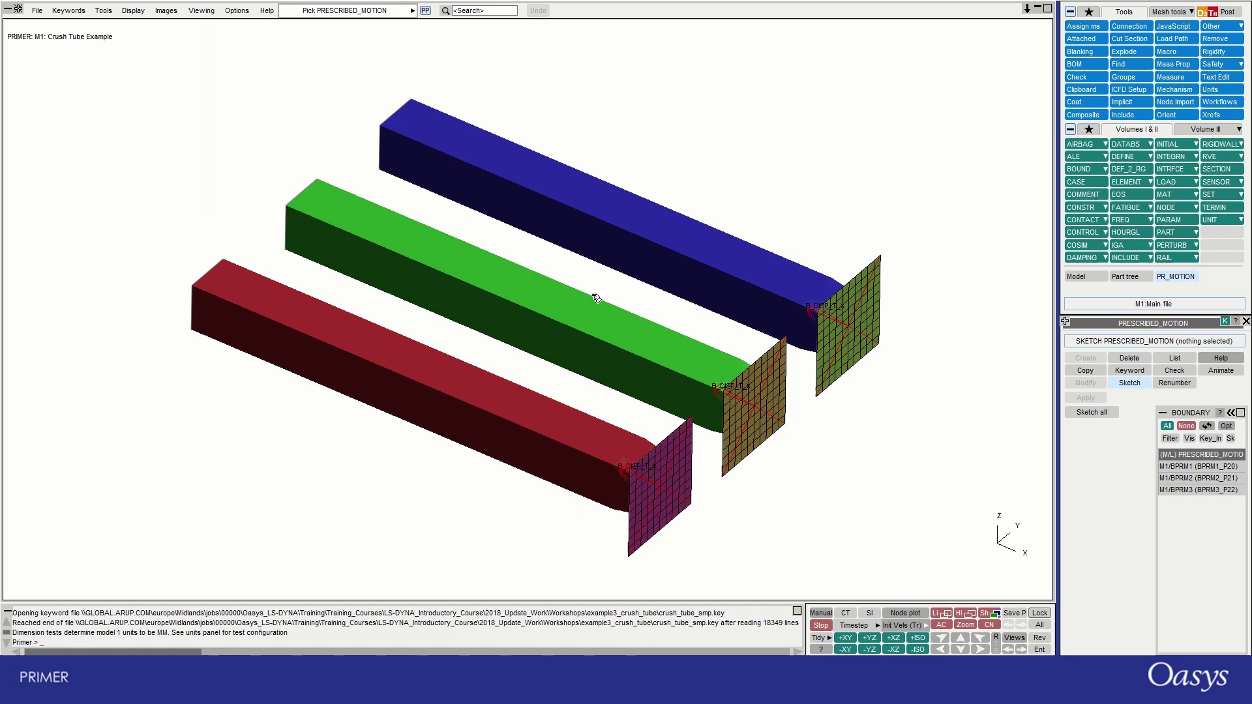
Redraw the three tubes with mesh lines and sketch all prescribed motions on the end plates
{"action": "middle_click_drag", "start_coordinate": [590, 299], "coordinate": [644, 283]}
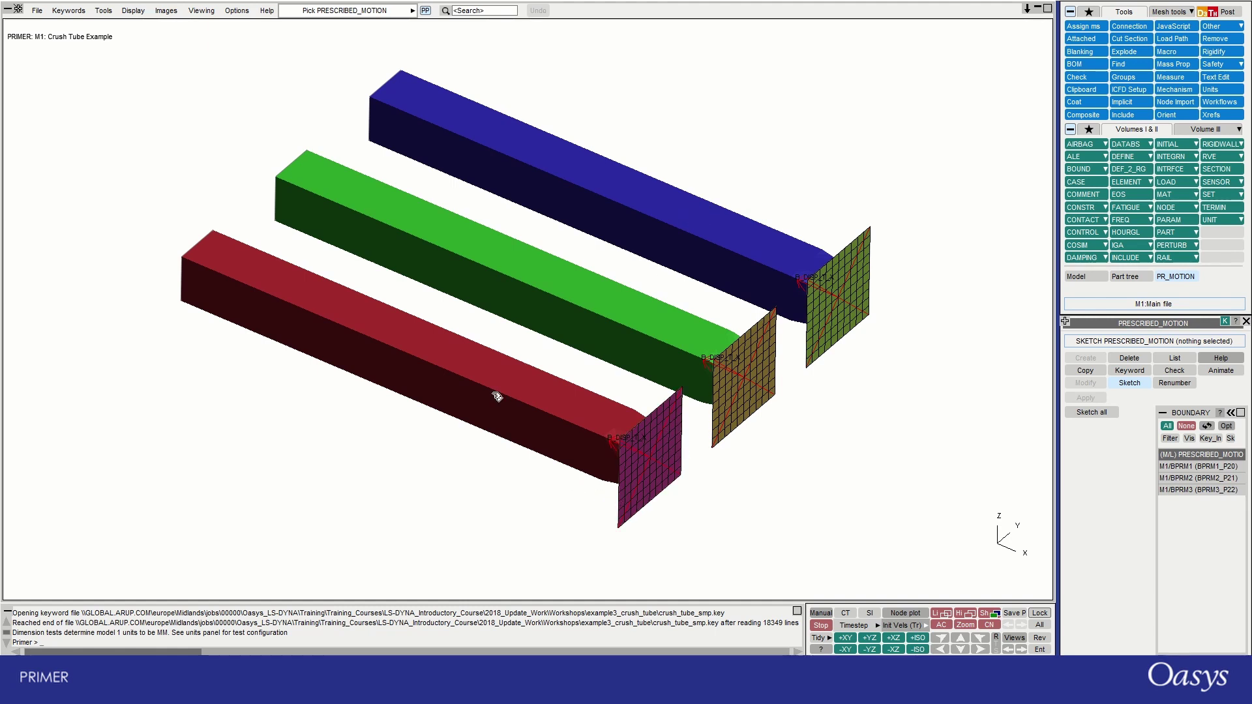
{"action": "left_click", "coordinate": [627, 178]}
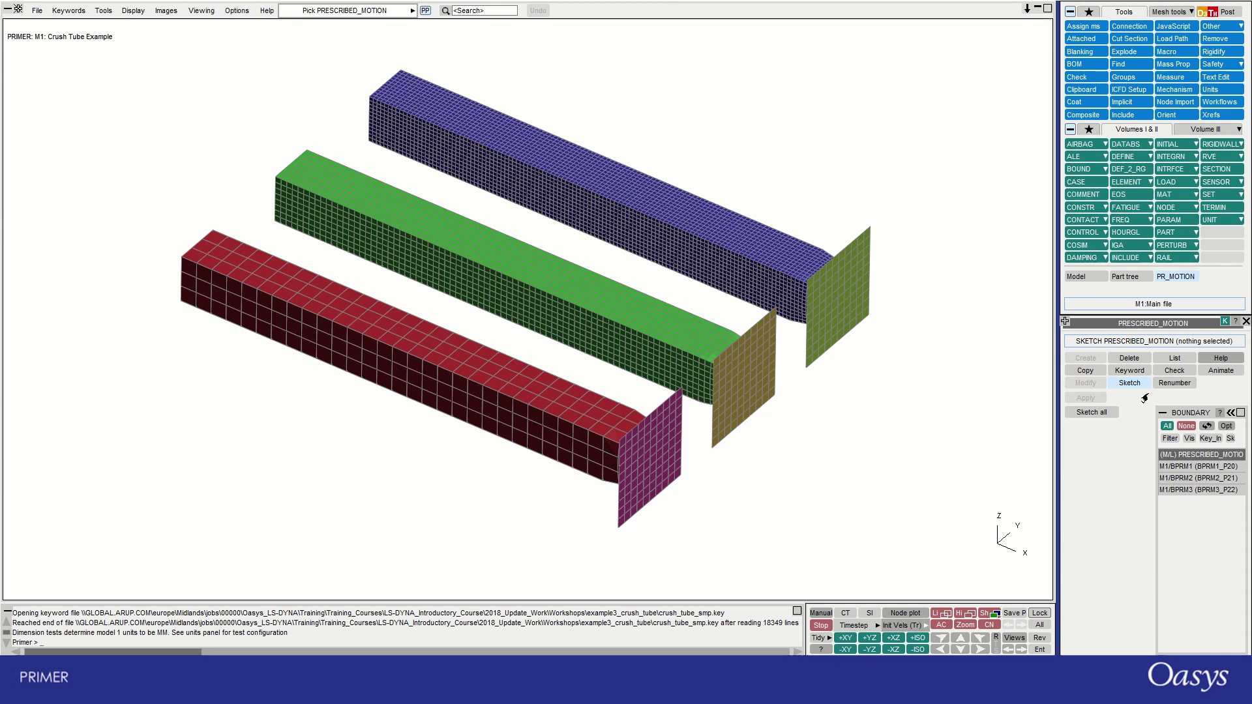
{"action": "left_click", "coordinate": [1095, 412]}
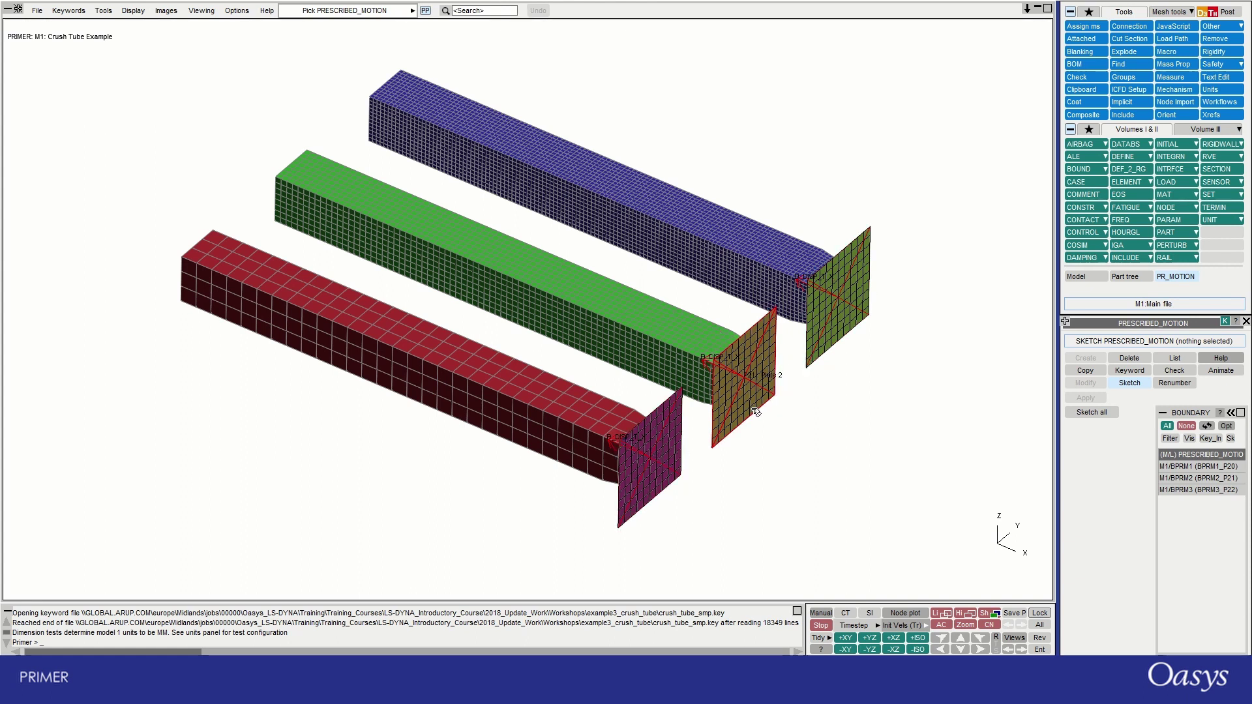
{"action": "left_click", "coordinate": [1124, 371]}
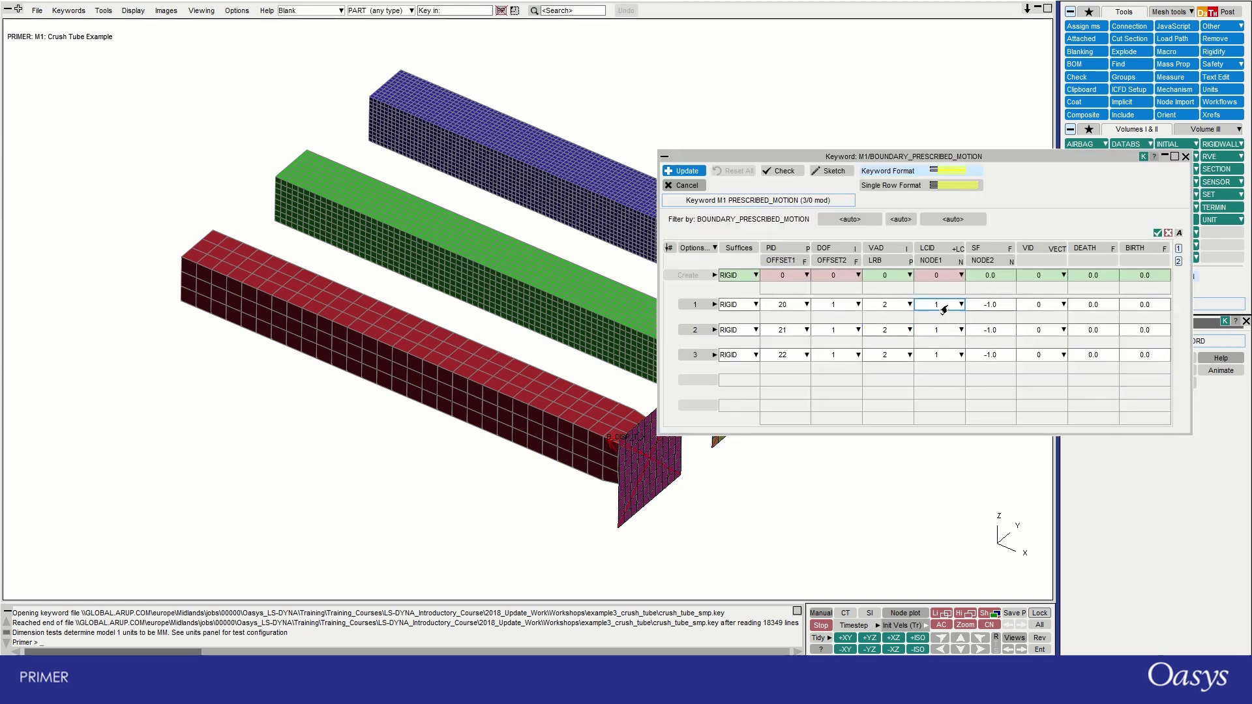
{"action": "left_click", "coordinate": [906, 310]}
{"action": "left_click", "coordinate": [907, 307]}
{"action": "left_click", "coordinate": [968, 304]}
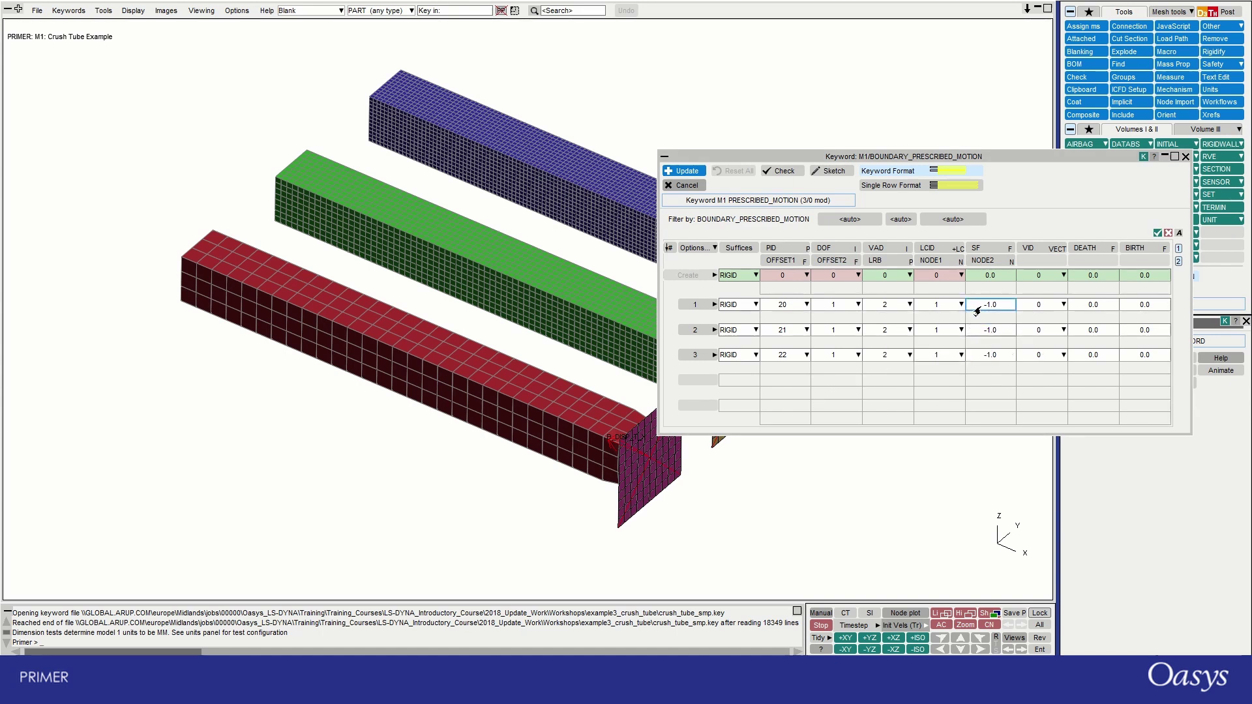
{"action": "left_click", "coordinate": [962, 304]}
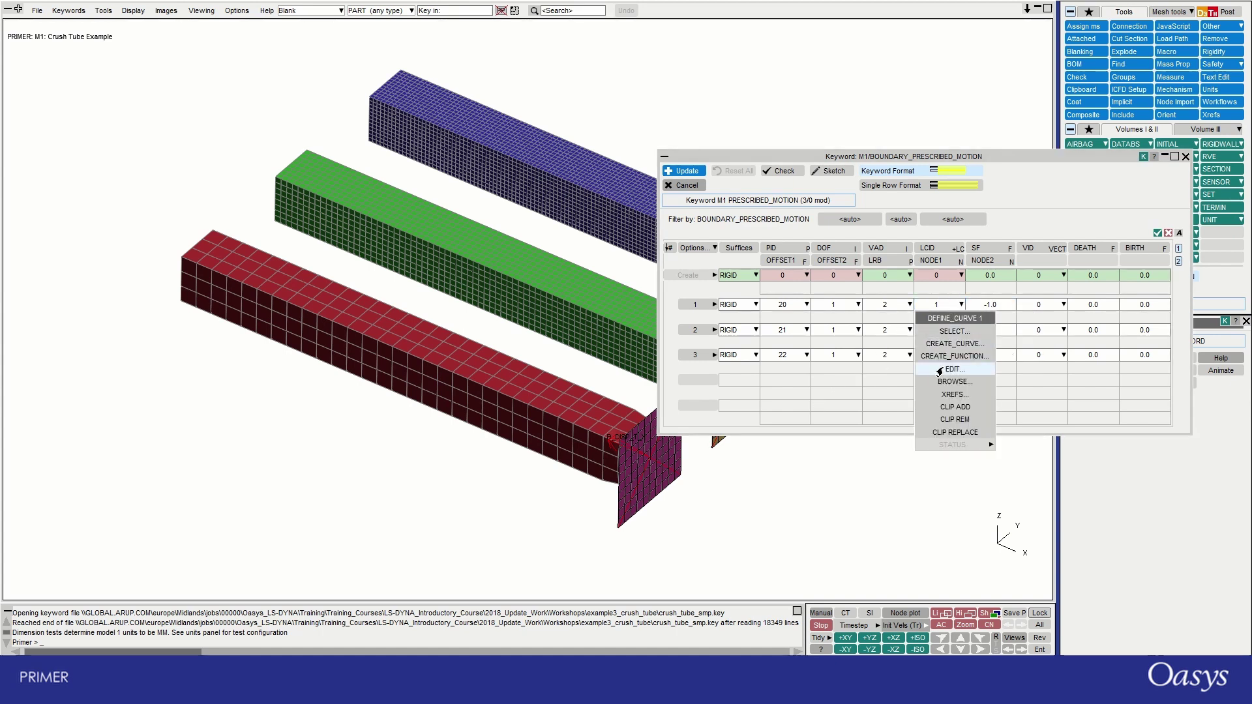
{"action": "left_click", "coordinate": [953, 369]}
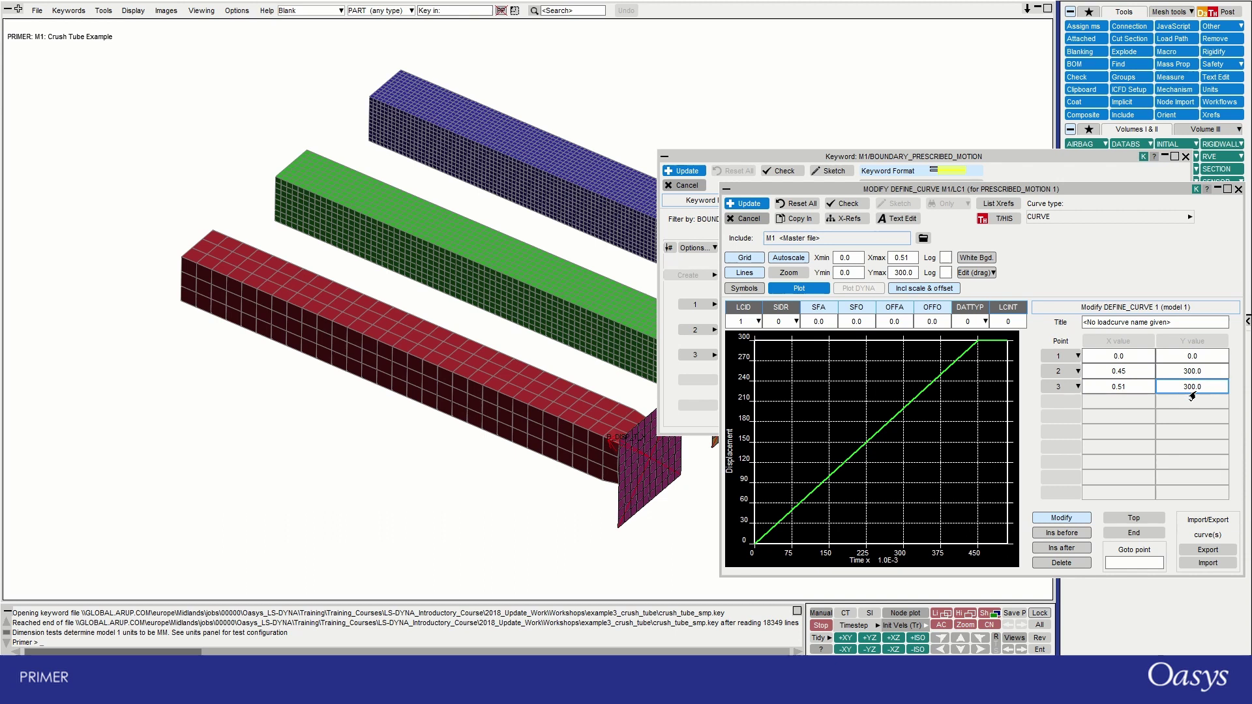
{"action": "left_click", "coordinate": [1238, 189]}
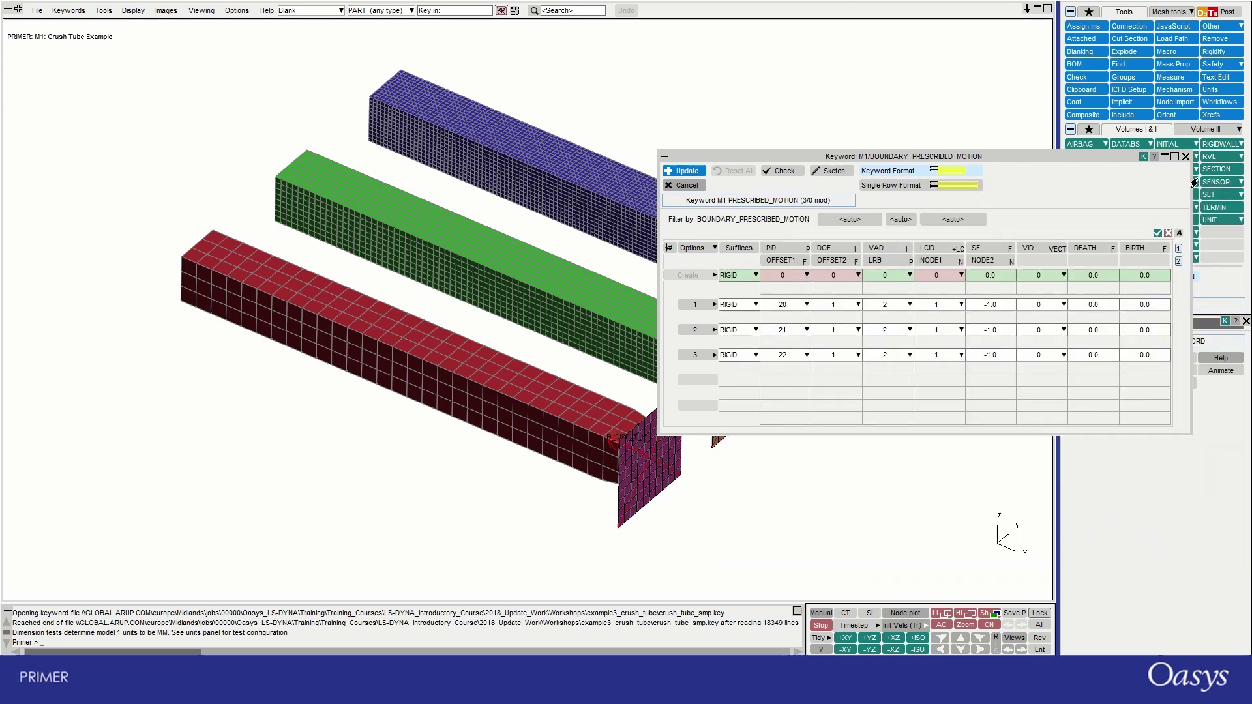
Close the motion cards and load all three BPRM prescribed motions into the Animate panel
{"action": "left_click", "coordinate": [1185, 156]}
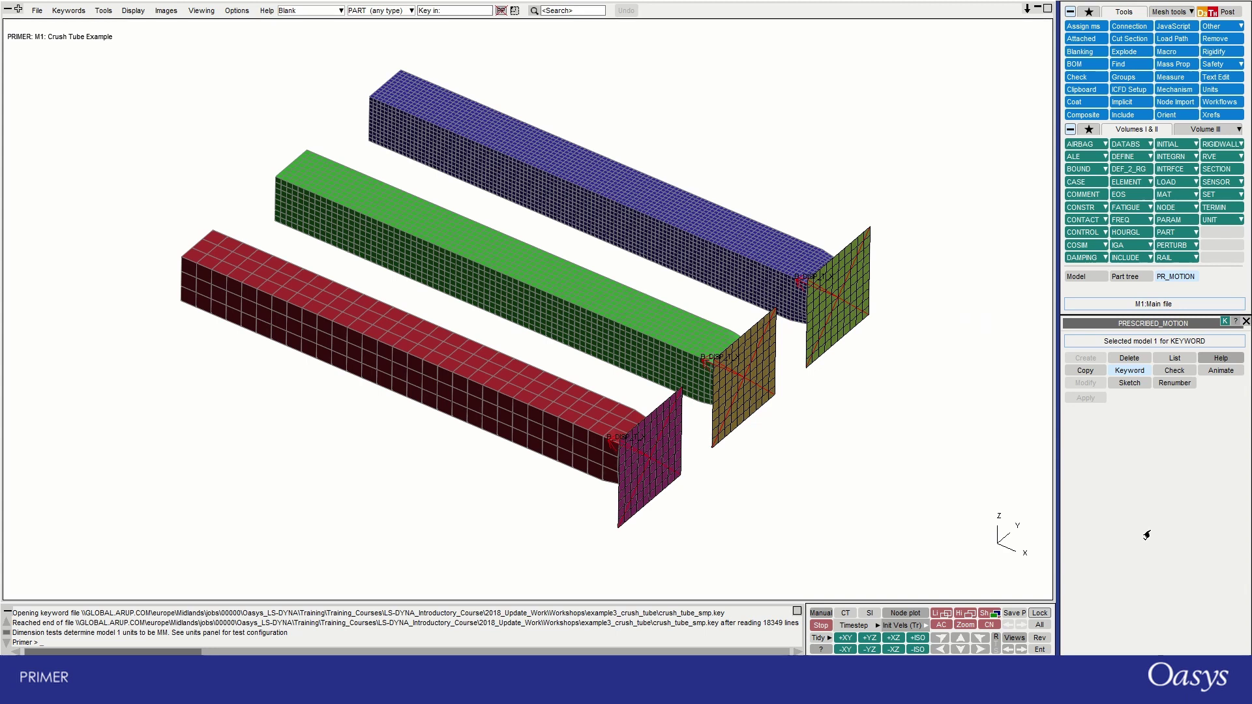
{"action": "left_click", "coordinate": [1214, 371]}
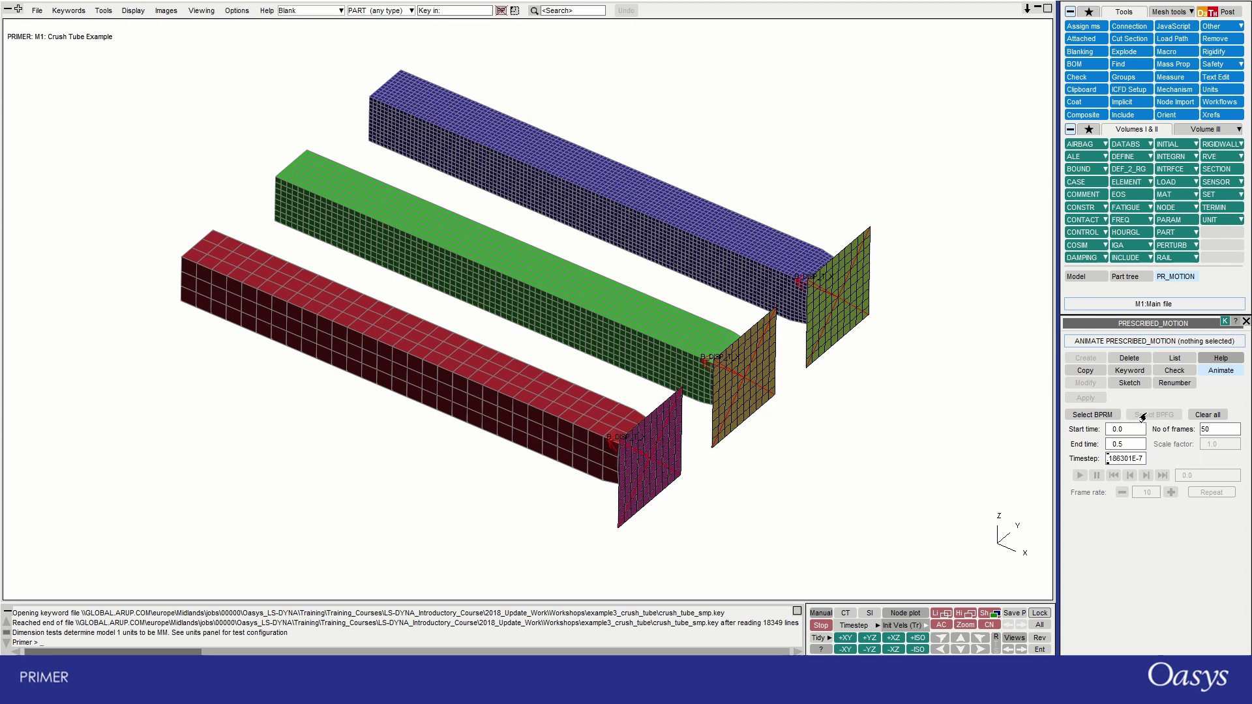
{"action": "left_click", "coordinate": [1089, 415]}
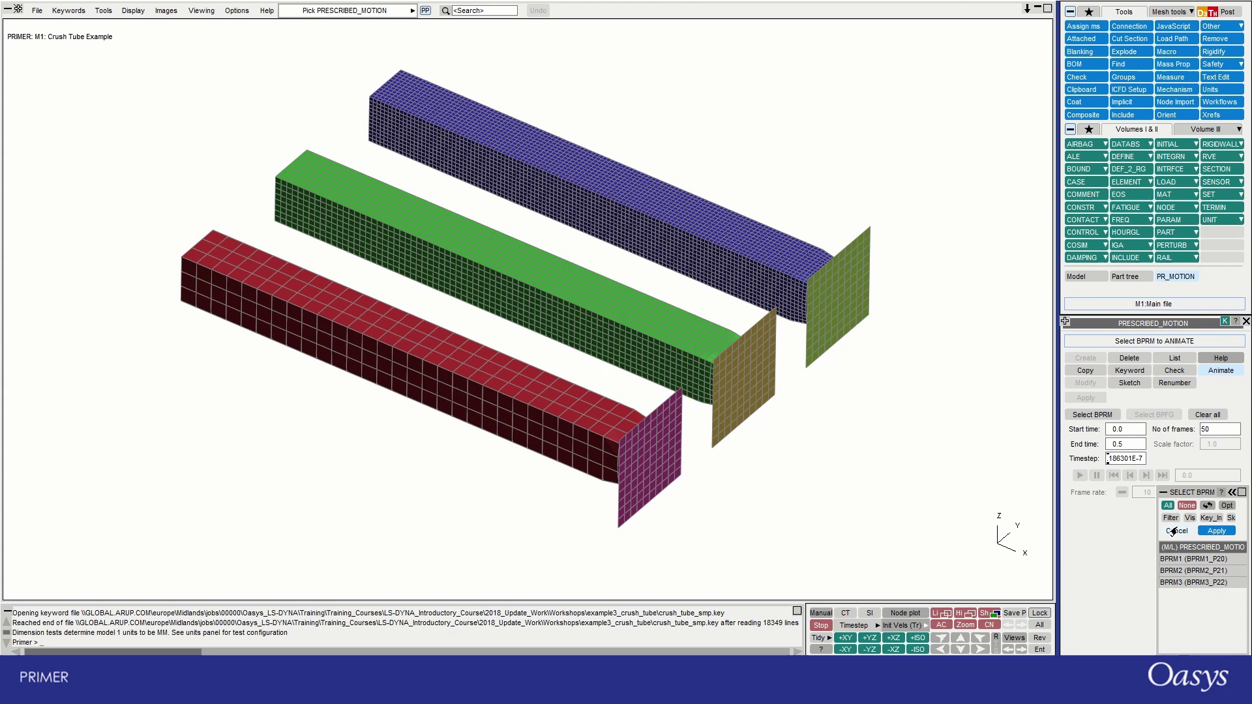
{"action": "left_click", "coordinate": [1168, 505]}
{"action": "left_click", "coordinate": [1214, 531]}
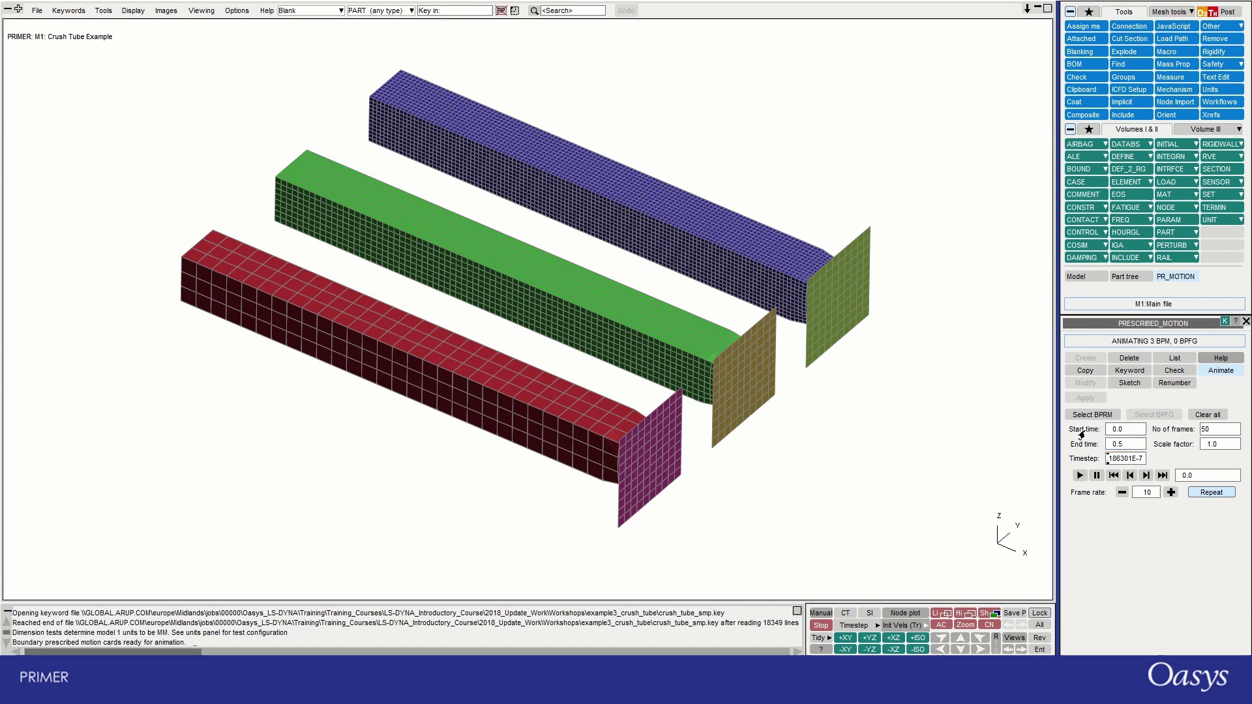
{"action": "left_click", "coordinate": [1120, 431]}
{"action": "left_click", "coordinate": [1122, 446]}
{"action": "key", "text": "Tab"}
{"action": "left_click", "coordinate": [1134, 444]}
{"action": "left_click", "coordinate": [1201, 429]}
{"action": "left_click", "coordinate": [1112, 433]}
{"action": "left_click", "coordinate": [1212, 433]}
{"action": "mouse_move", "coordinate": [1076, 450]}
{"action": "left_mouse_down"}
{"action": "mouse_move", "coordinate": [1082, 460]}
{"action": "mouse_move", "coordinate": [1070, 459]}
{"action": "left_mouse_up"}
{"action": "left_click", "coordinate": [1212, 358]}
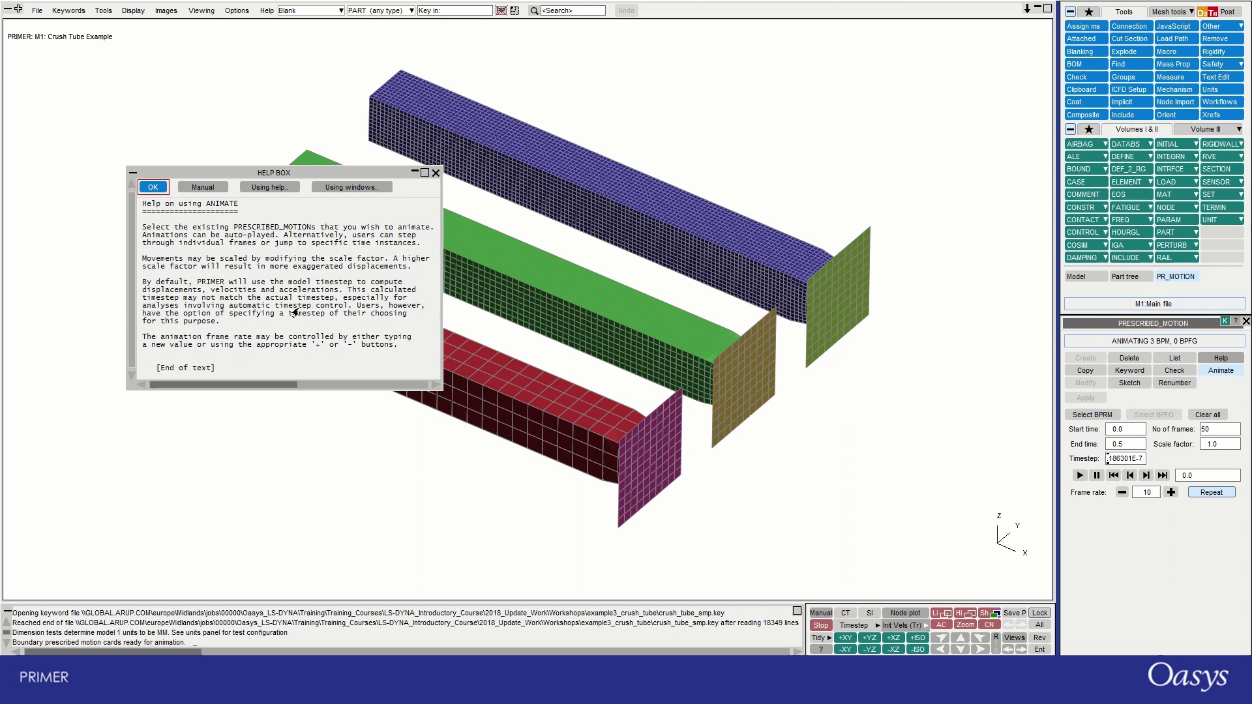
{"action": "left_click", "coordinate": [151, 187]}
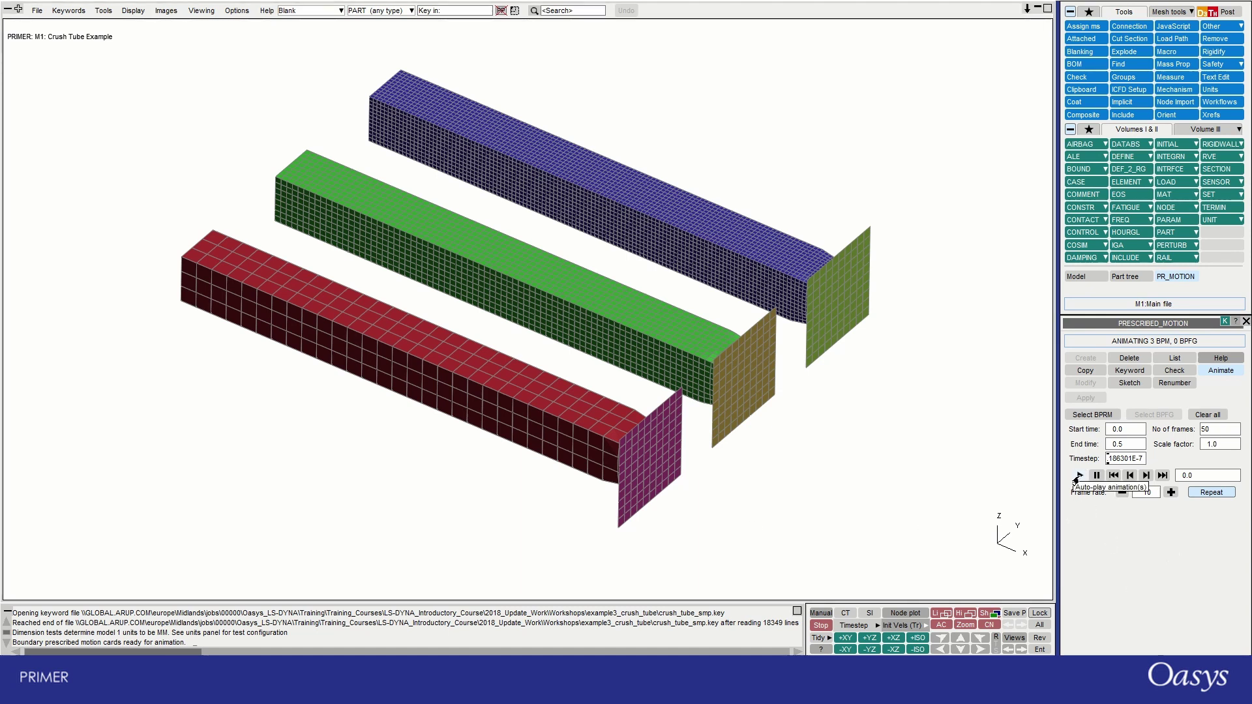
Auto-play the prescribed-motion animation so the three end plates slide along their tubes
{"action": "left_click", "coordinate": [1078, 476]}
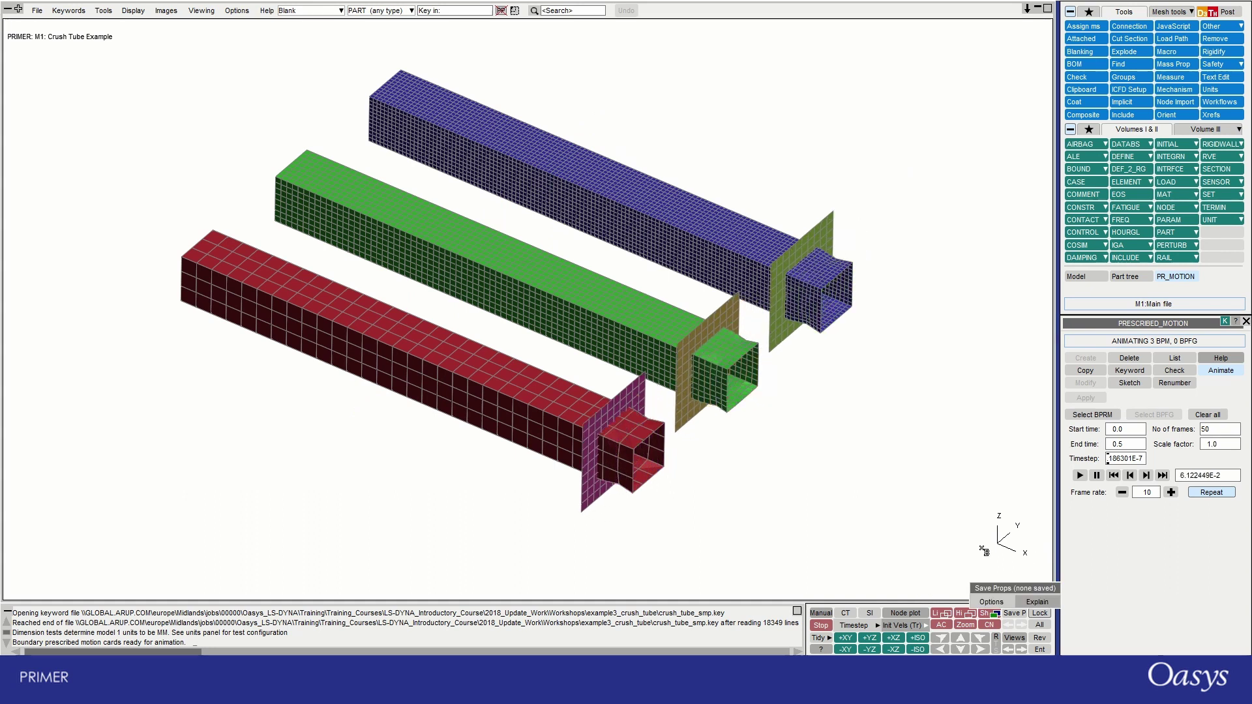
Sketch contact M1/CONT2 on the tube model and rotate the view to inspect it
{"action": "left_click", "coordinate": [1077, 223]}
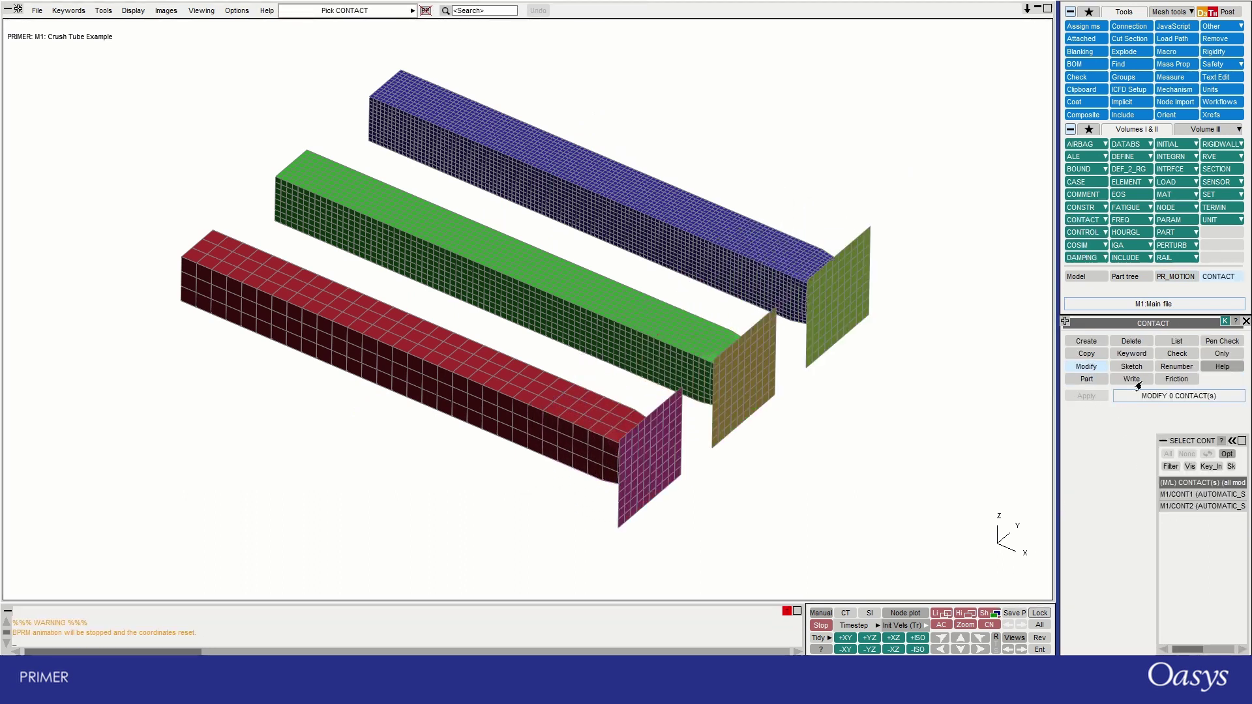
{"action": "left_click", "coordinate": [1131, 366]}
{"action": "left_click", "coordinate": [1200, 500]}
{"action": "left_click", "coordinate": [1085, 397]}
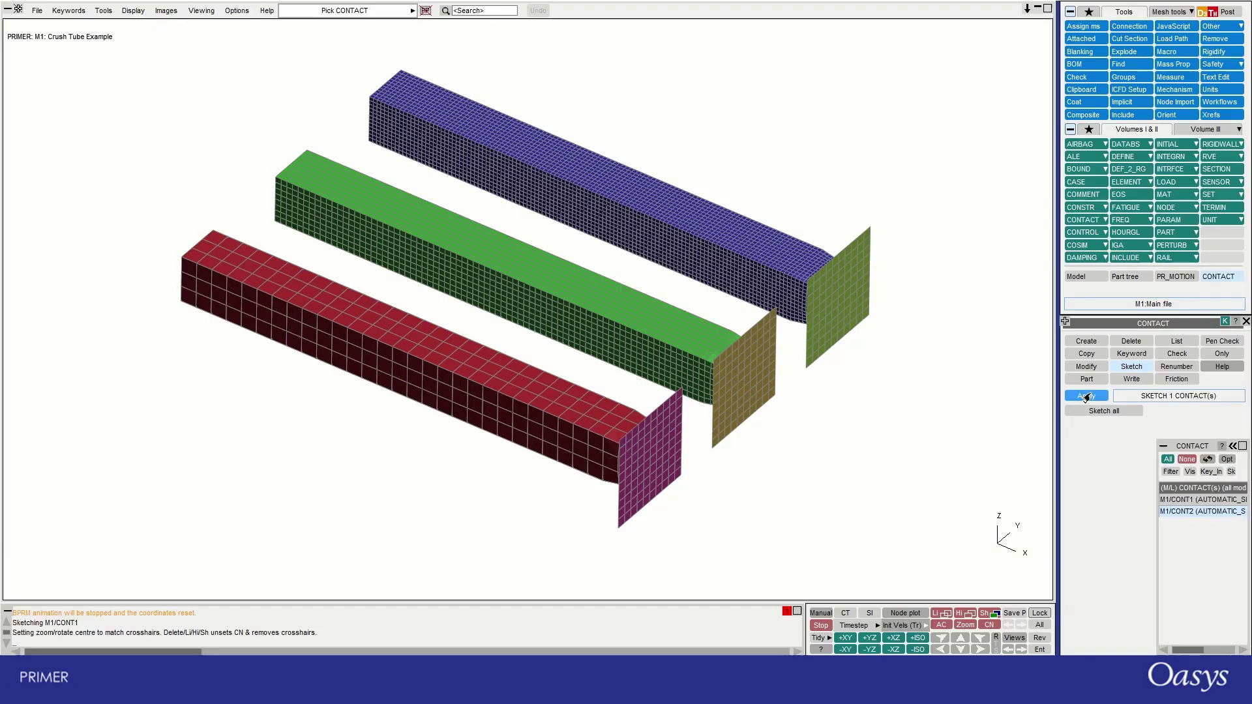
{"action": "mouse_move", "coordinate": [885, 453]}
{"action": "left_mouse_down"}
{"action": "mouse_move", "coordinate": [671, 383]}
{"action": "mouse_move", "coordinate": [848, 324]}
{"action": "mouse_move", "coordinate": [999, 386]}
{"action": "mouse_move", "coordinate": [571, 394]}
{"action": "mouse_move", "coordinate": [613, 417]}
{"action": "mouse_move", "coordinate": [773, 382]}
{"action": "mouse_move", "coordinate": [652, 424]}
{"action": "left_mouse_up"}
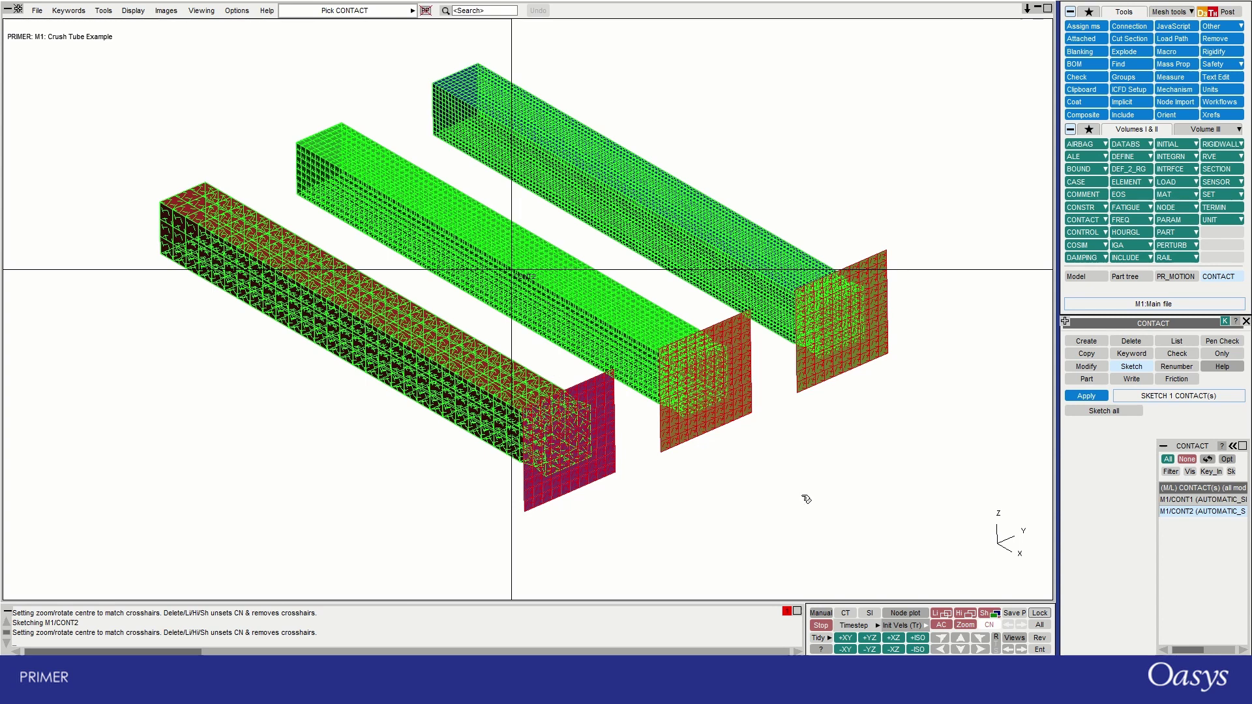
Return to the motion animation, play it, then step forward six frames
{"action": "left_click", "coordinate": [1171, 281]}
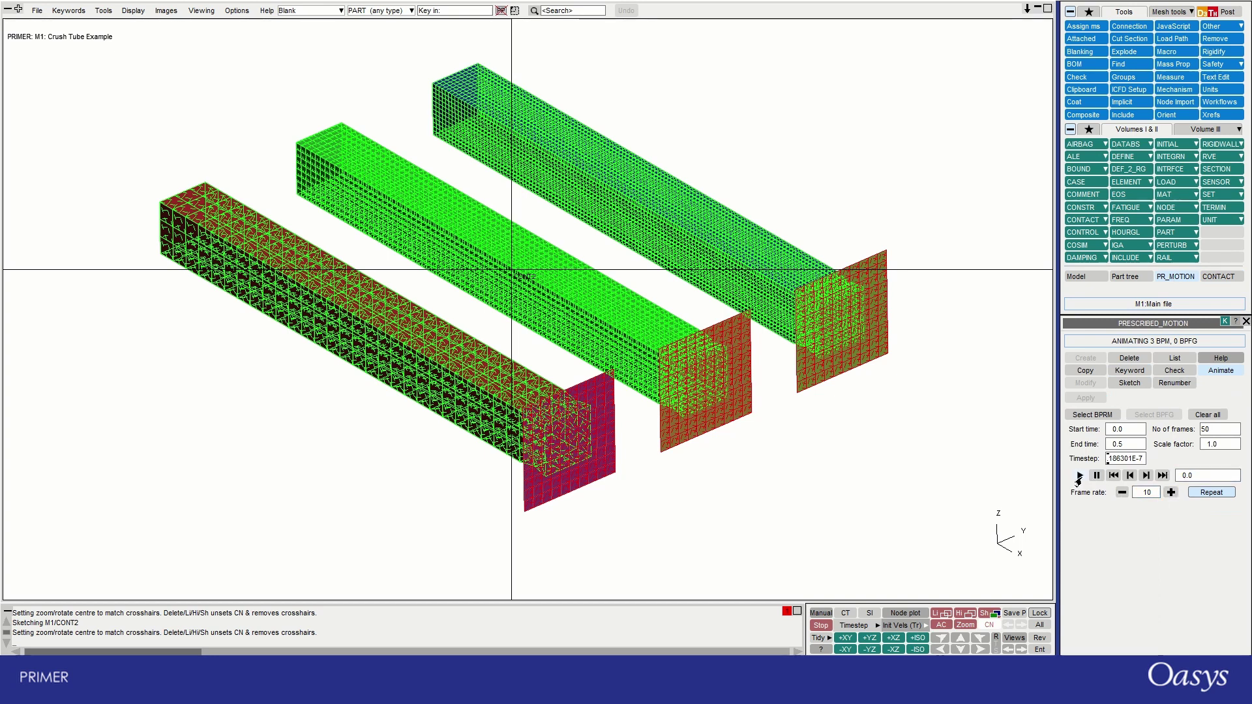
{"action": "left_click", "coordinate": [1079, 476]}
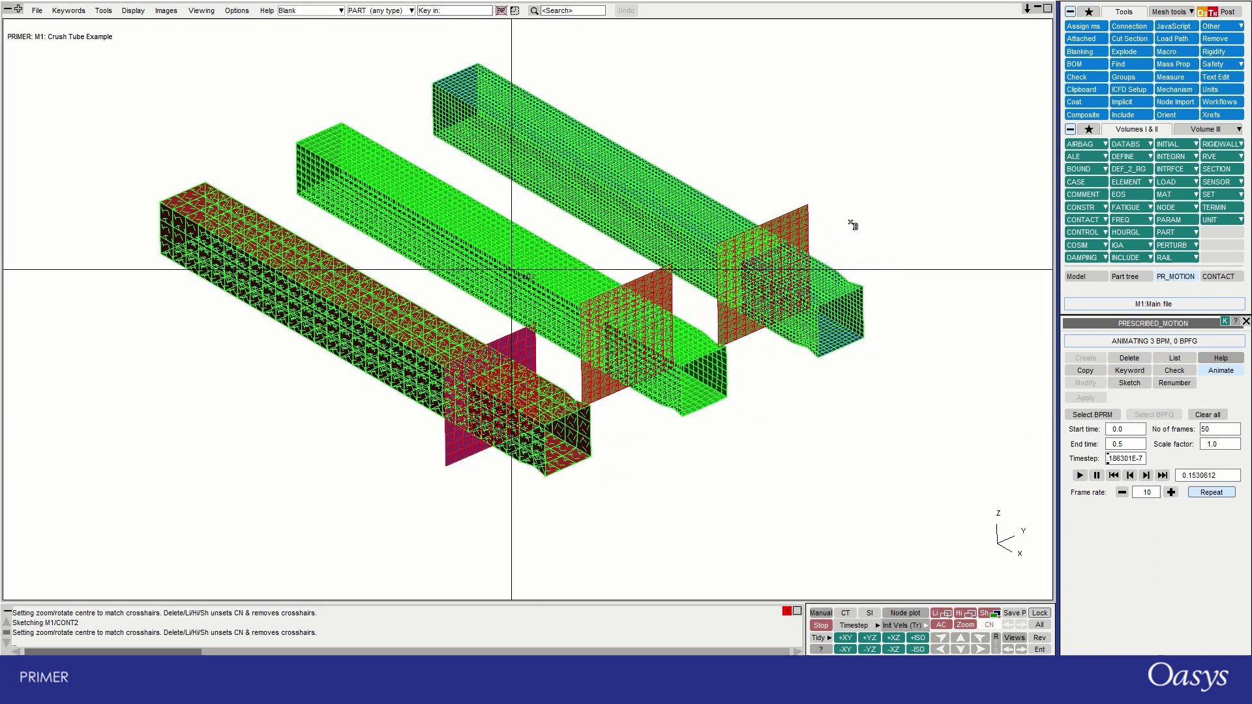
{"action": "key", "text": "space"}
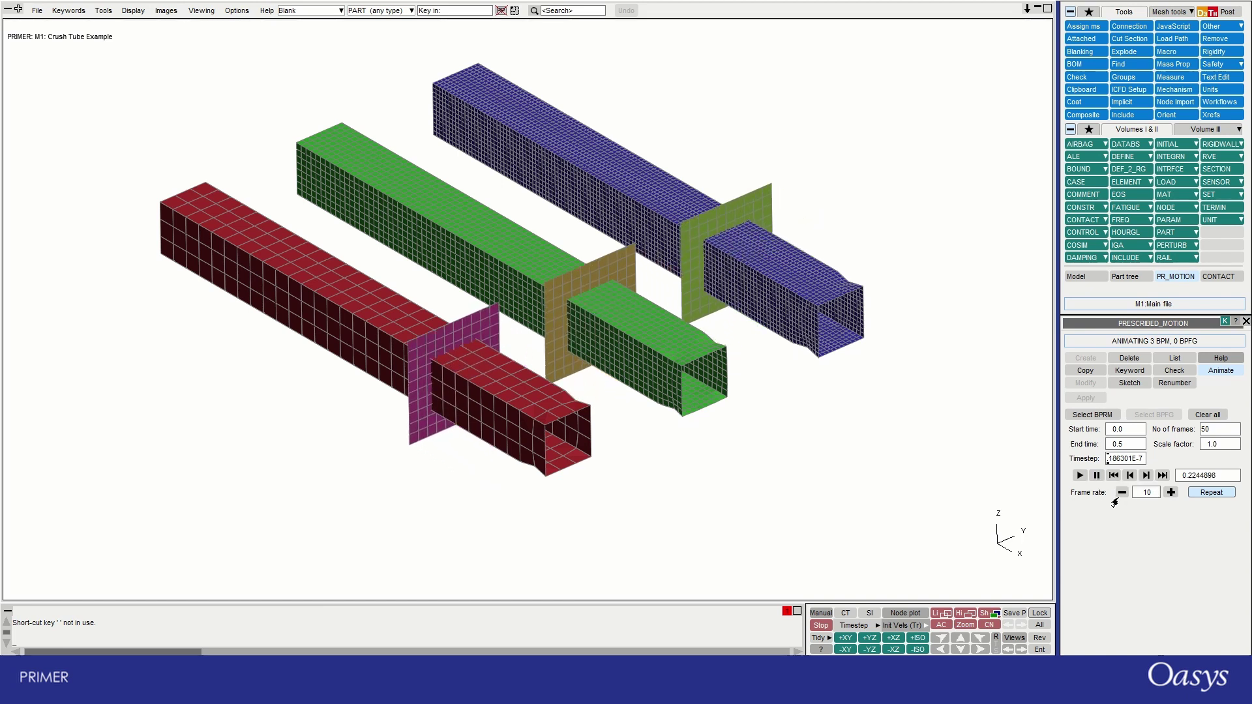
{"action": "left_click", "coordinate": [1140, 477]}
{"action": "left_click", "coordinate": [1142, 477]}
{"action": "left_click", "coordinate": [1142, 477]}
{"action": "left_click", "coordinate": [1144, 478]}
{"action": "left_click", "coordinate": [1144, 477]}
{"action": "left_click", "coordinate": [1144, 478]}
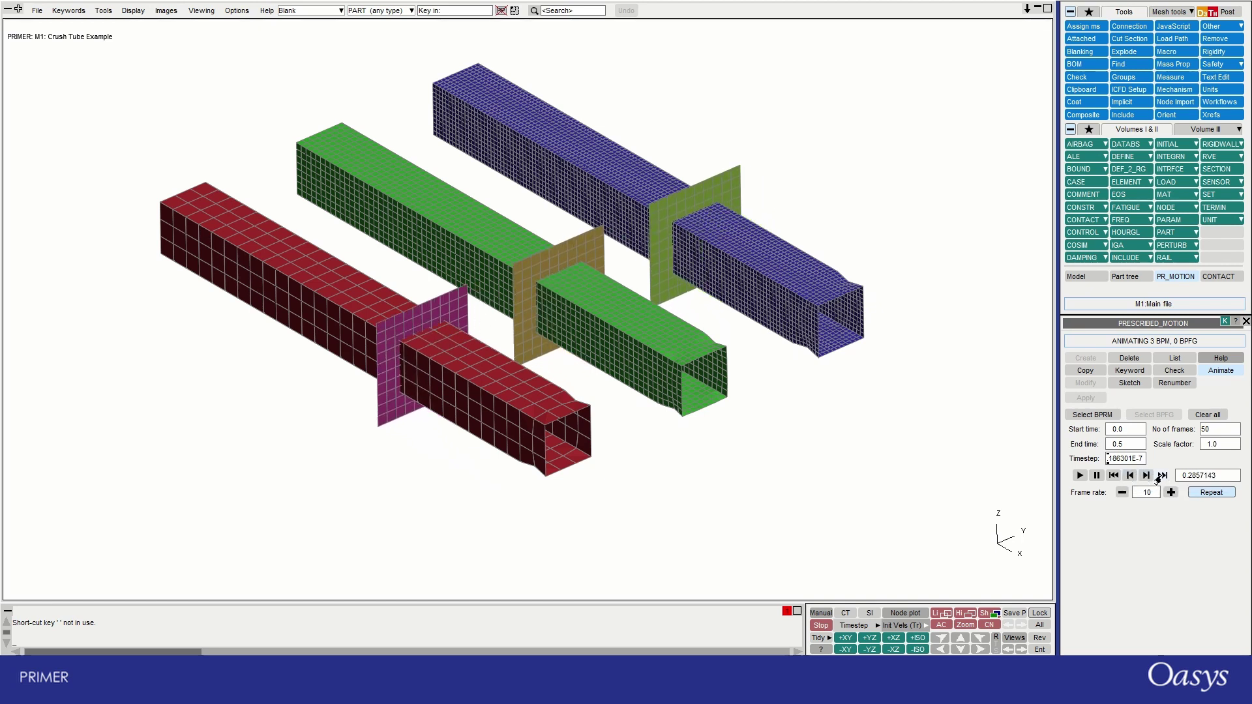
Rewind and replay the animation, then jump it to time 0.25
{"action": "left_click", "coordinate": [1113, 475]}
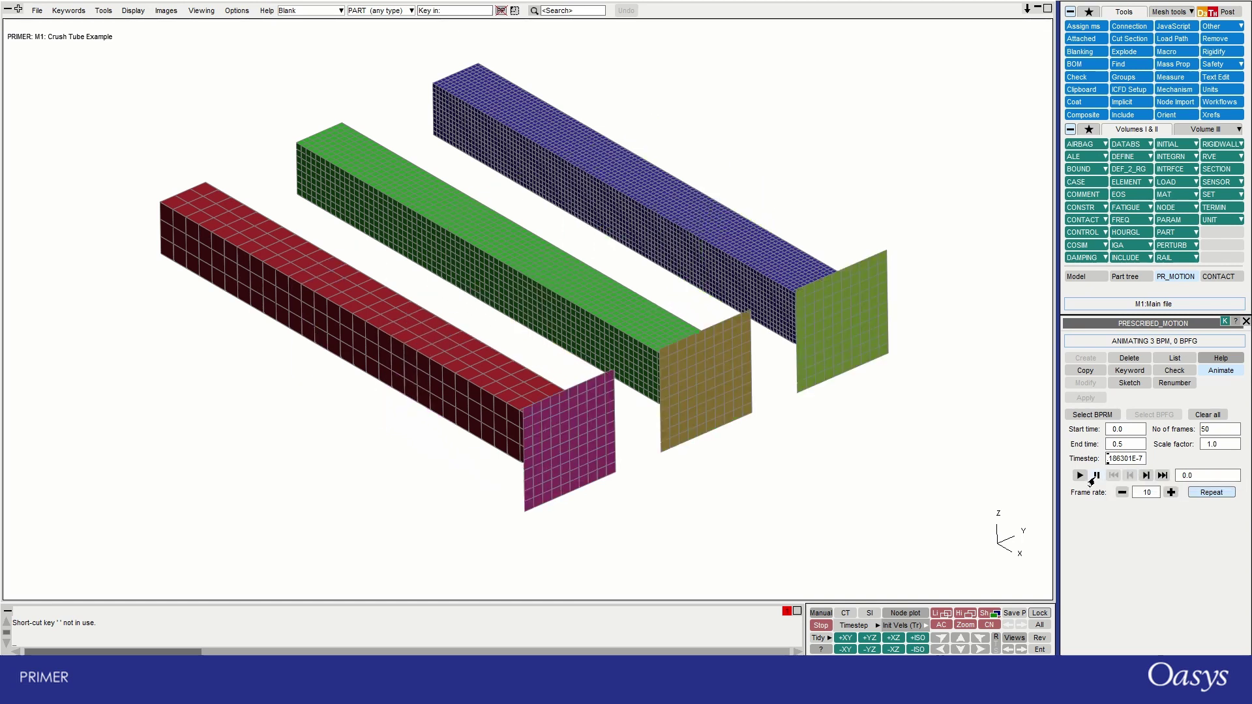
{"action": "left_click", "coordinate": [1090, 479]}
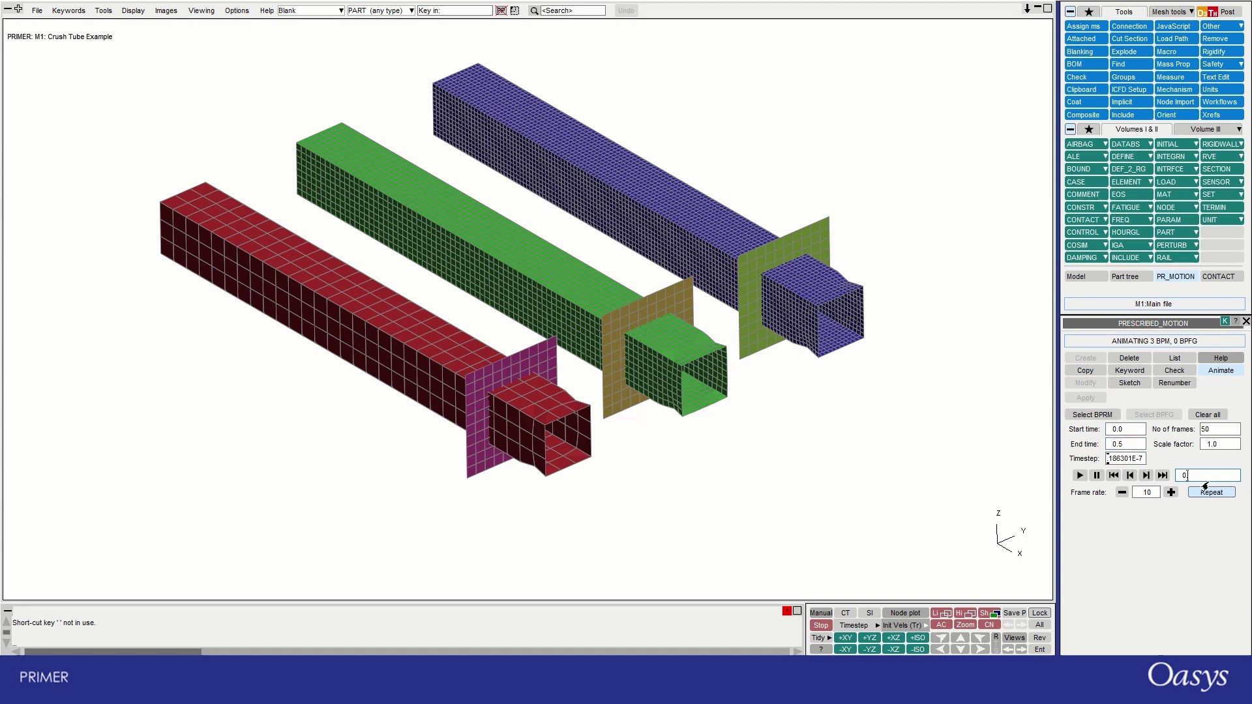
{"action": "key", "text": "Return"}
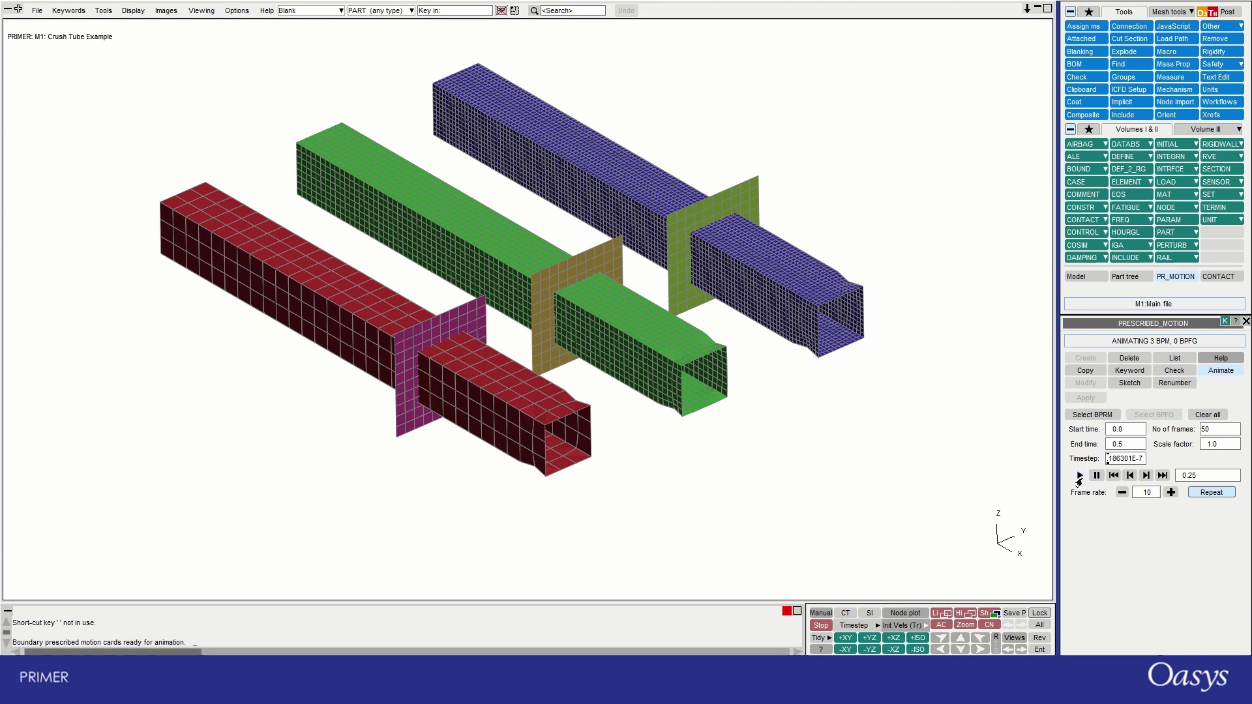
Set the animation frame rate to 25 and the number of frames to 25
{"action": "left_click", "coordinate": [1080, 476]}
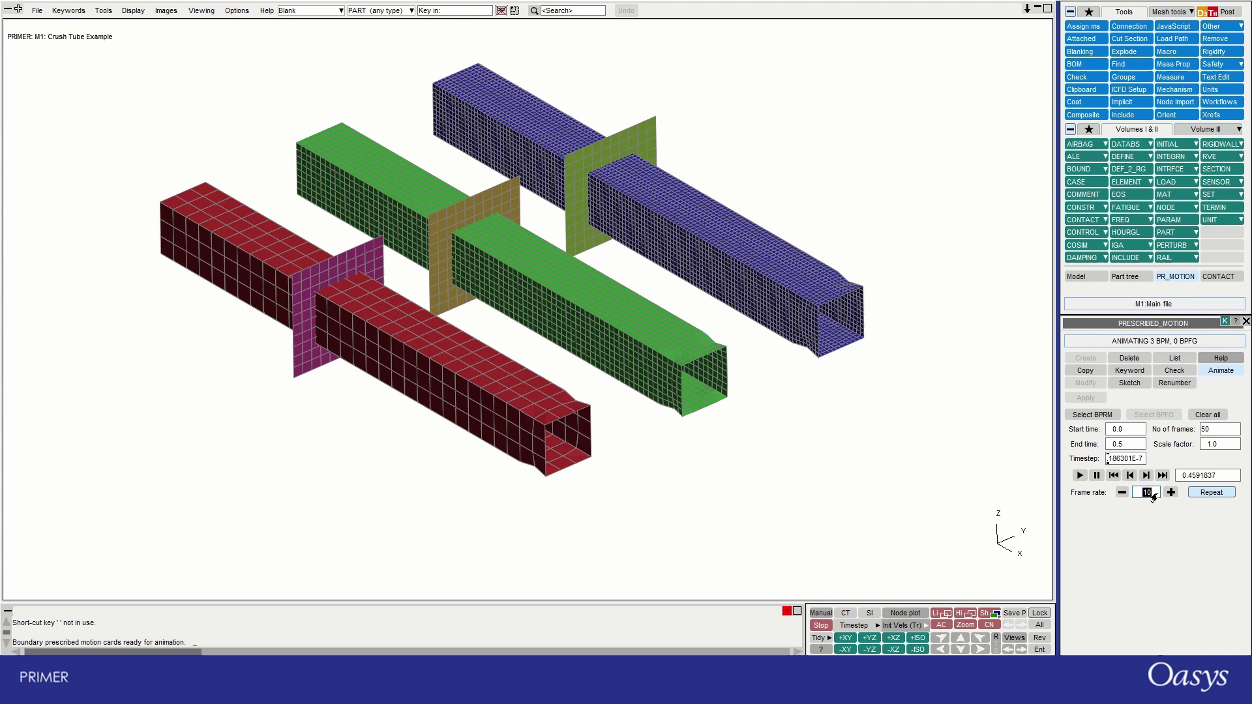
{"action": "double_click", "coordinate": [1143, 493]}
{"action": "type", "text": "25"}
{"action": "key", "text": "Return"}
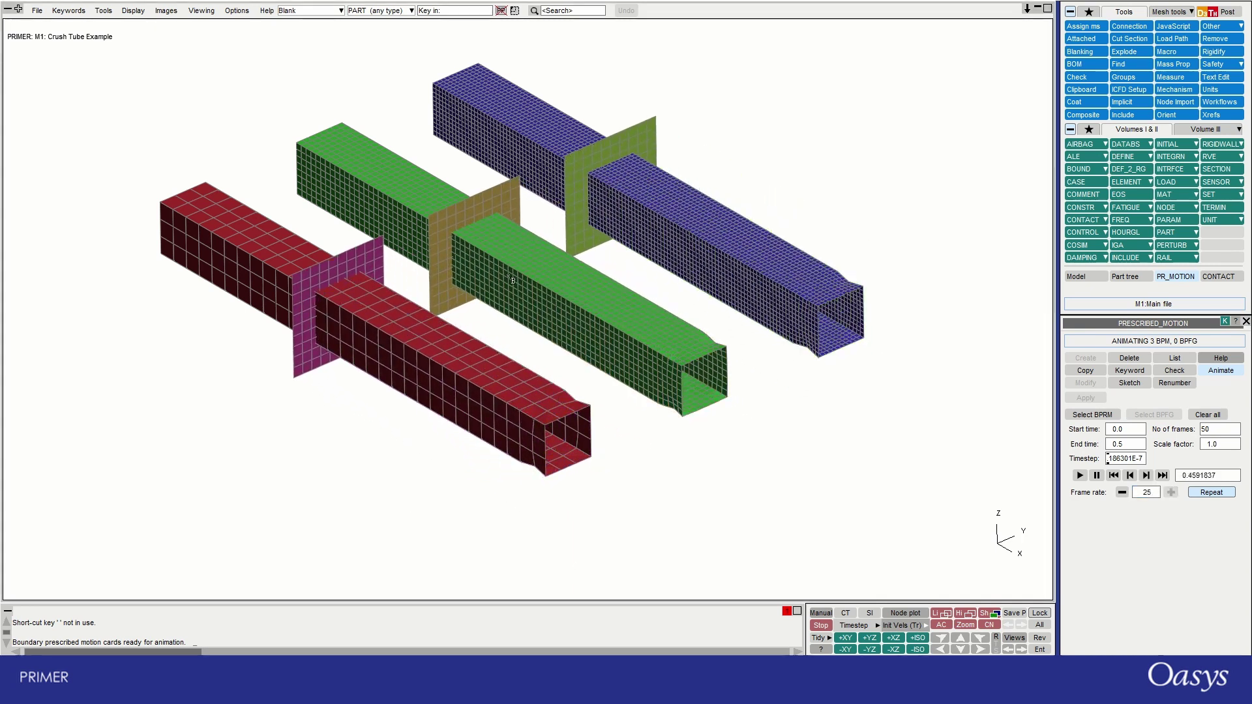
{"action": "double_click", "coordinate": [1204, 431]}
{"action": "type", "text": "25"}
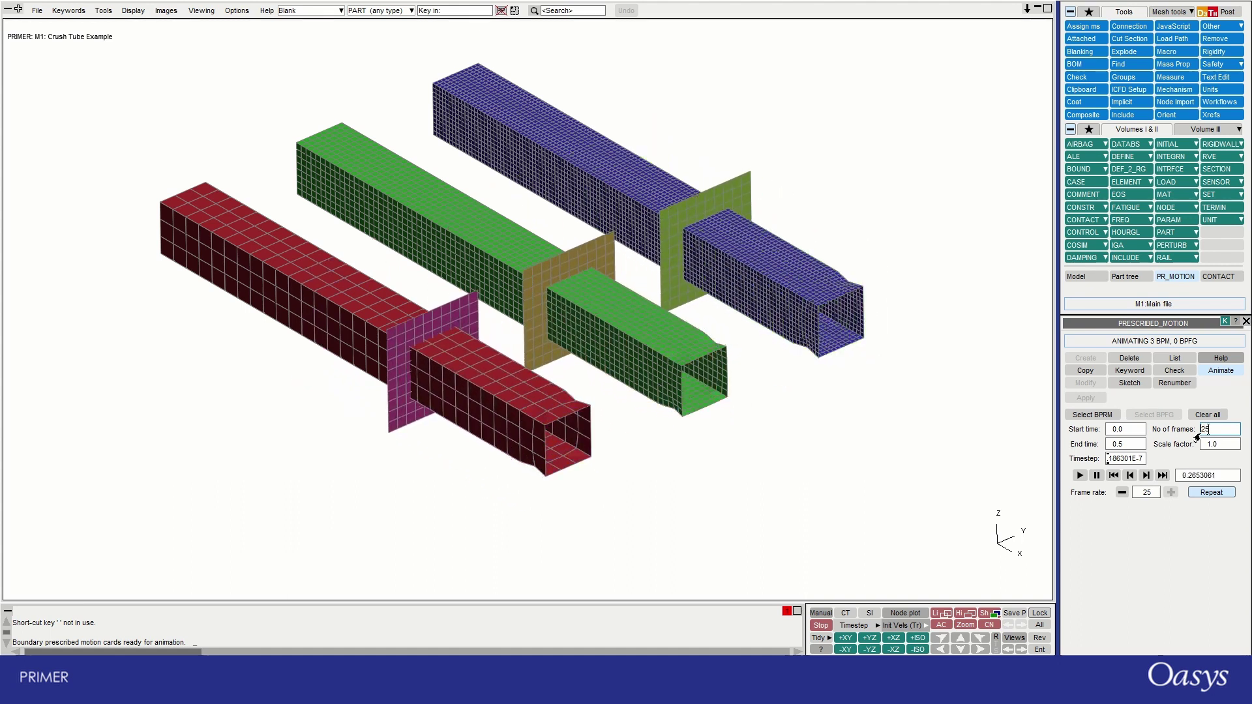
{"action": "key", "text": "Return"}
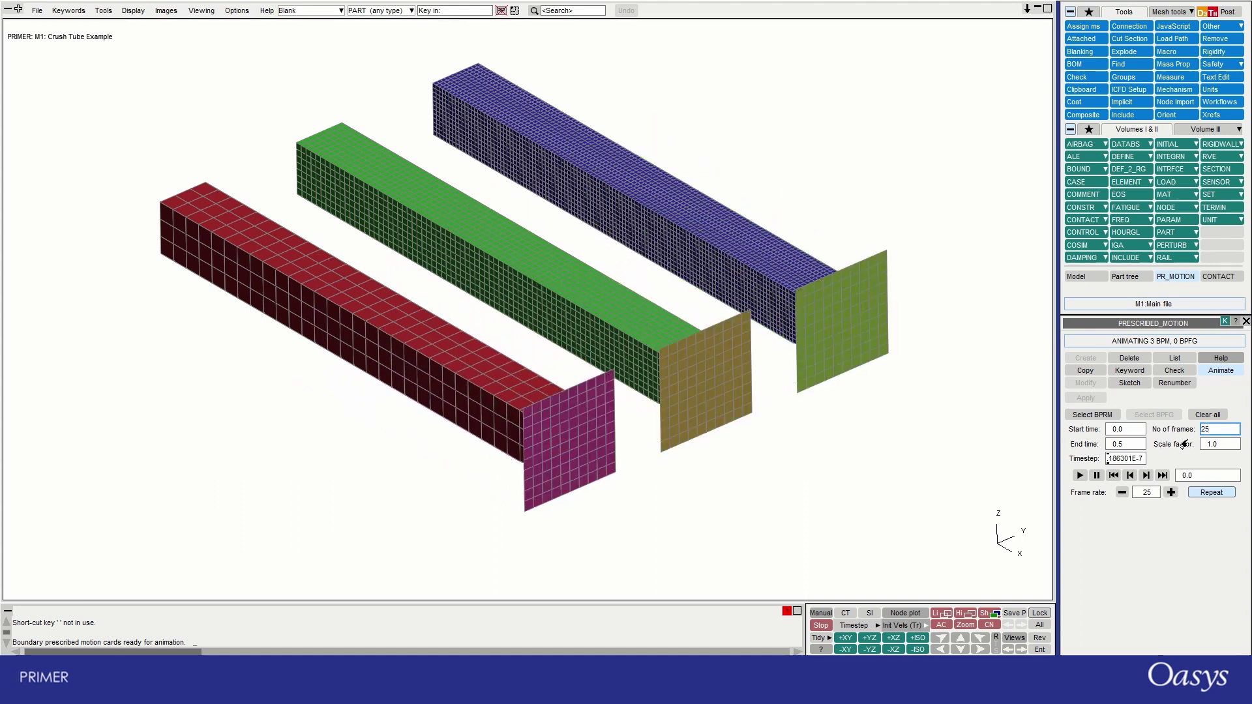
Play the animation, pause mid-crush, then play on to the 0.5 end time
{"action": "left_click", "coordinate": [1079, 475]}
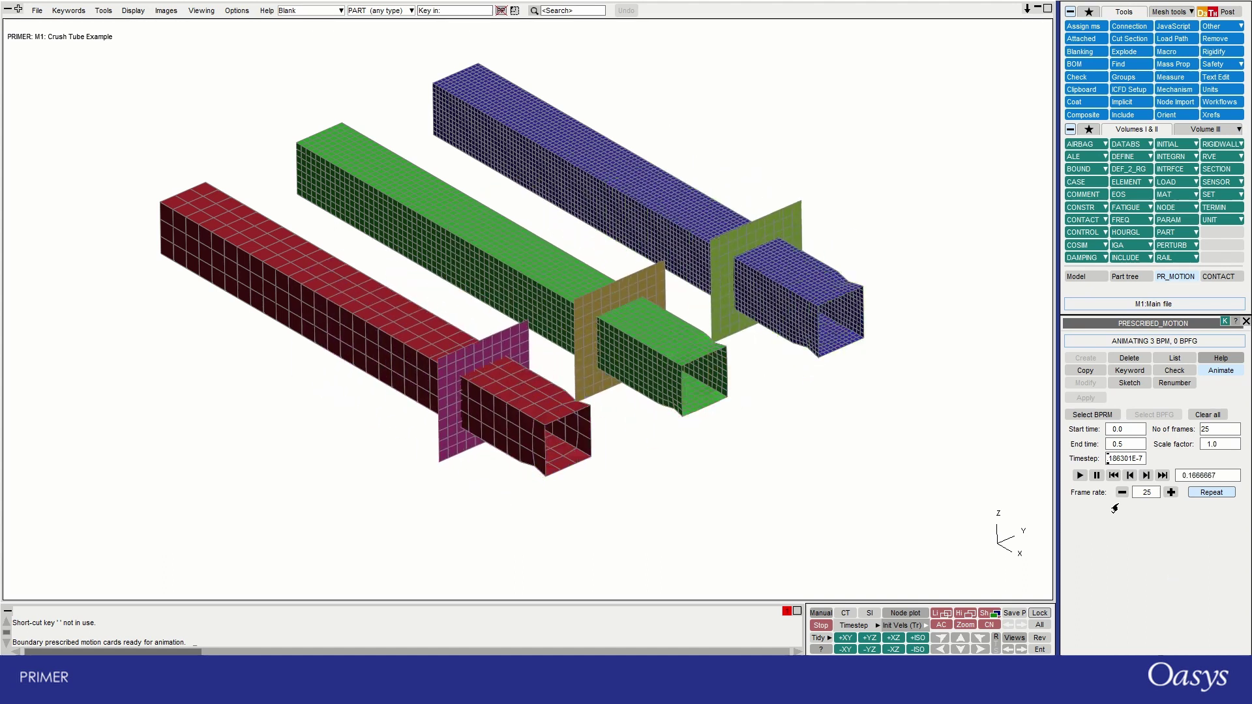
{"action": "left_click", "coordinate": [1096, 477]}
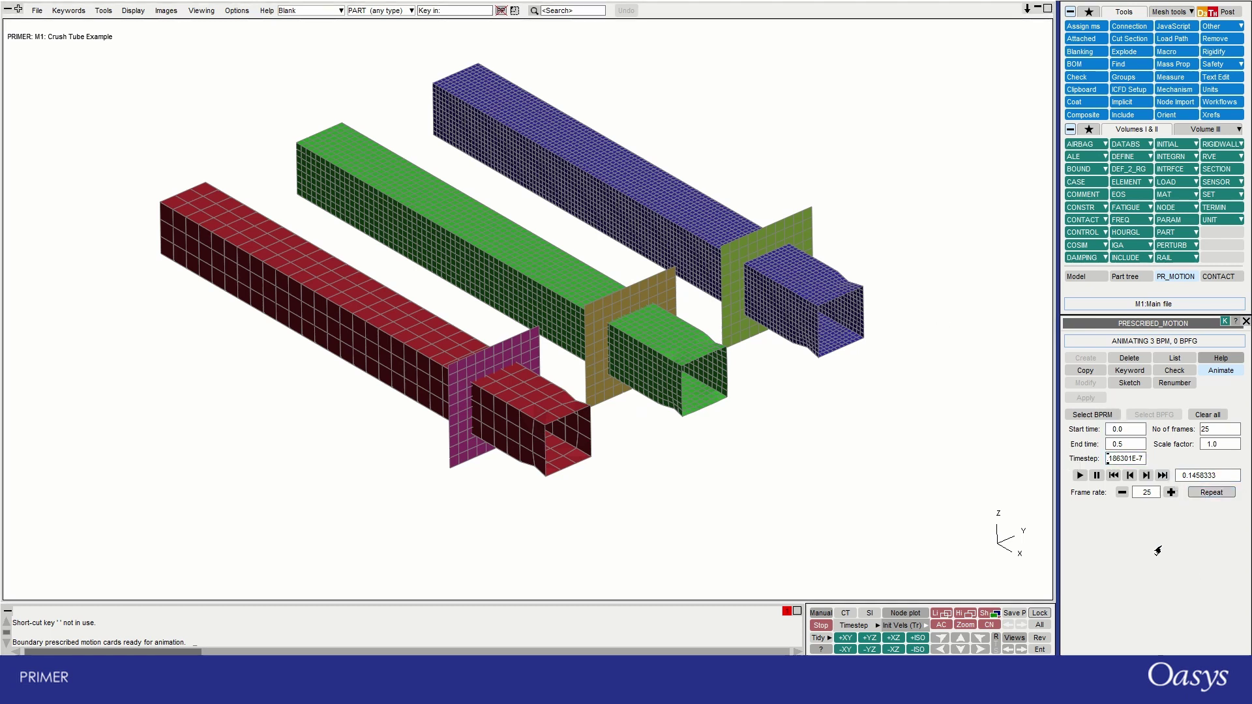
{"action": "left_click", "coordinate": [1080, 476]}
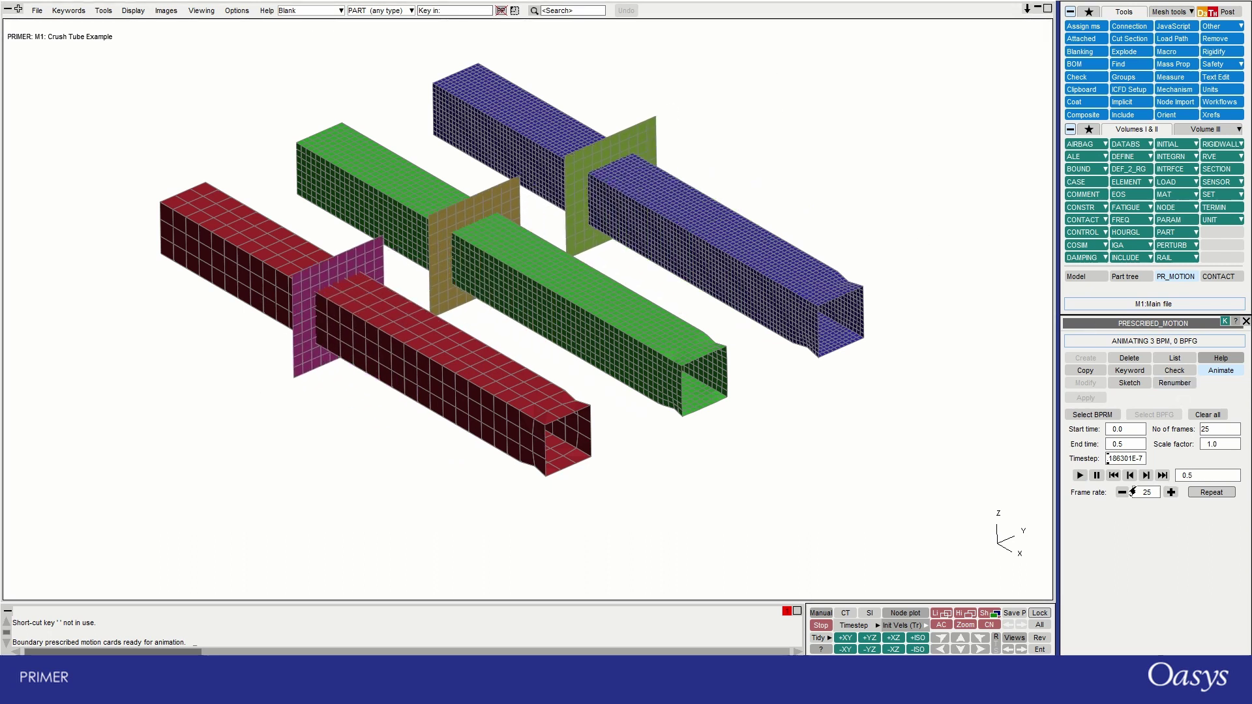
In the motion cards, make plate 1's motion acceleration and plate 2's motion velocity
{"action": "left_click", "coordinate": [1116, 371]}
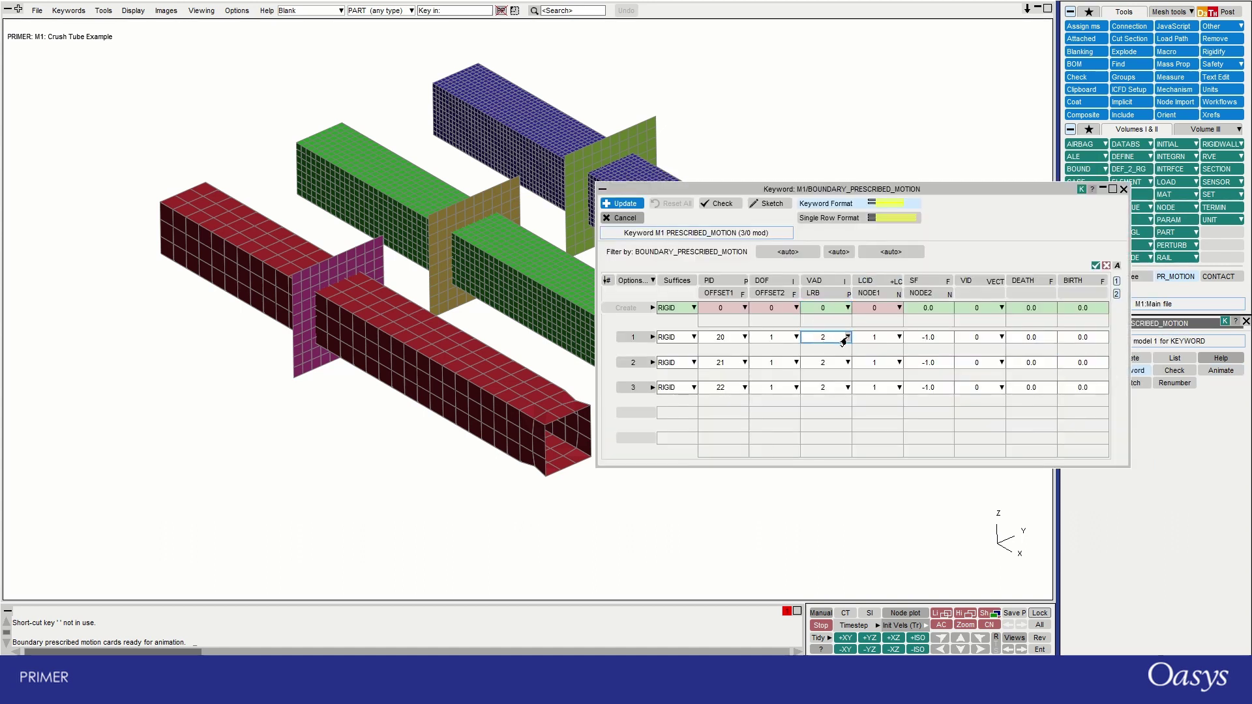
{"action": "left_click", "coordinate": [848, 337]}
{"action": "left_click", "coordinate": [833, 377]}
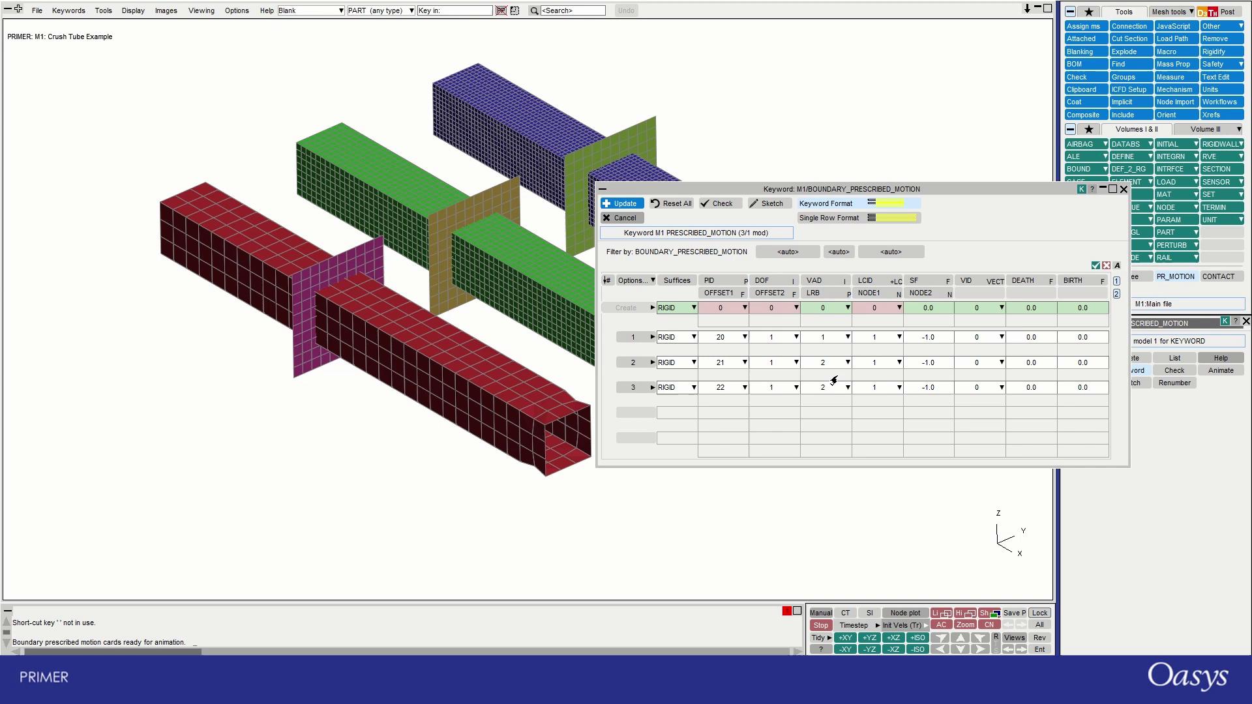
{"action": "left_click", "coordinate": [840, 363]}
{"action": "left_click", "coordinate": [830, 390]}
Set scale factors -100 for motion 1 and -10 for motion 2, and update the cards
{"action": "left_click", "coordinate": [935, 337]}
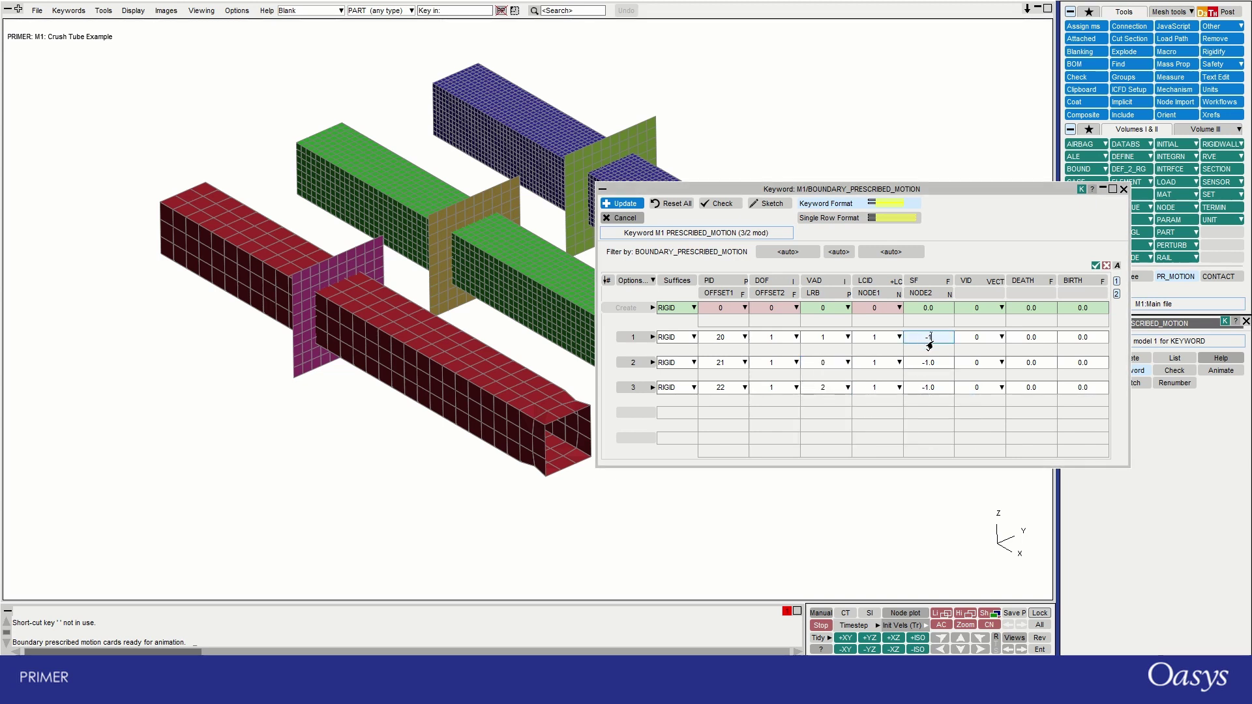
{"action": "type", "text": "-100"}
{"action": "left_click", "coordinate": [933, 363]}
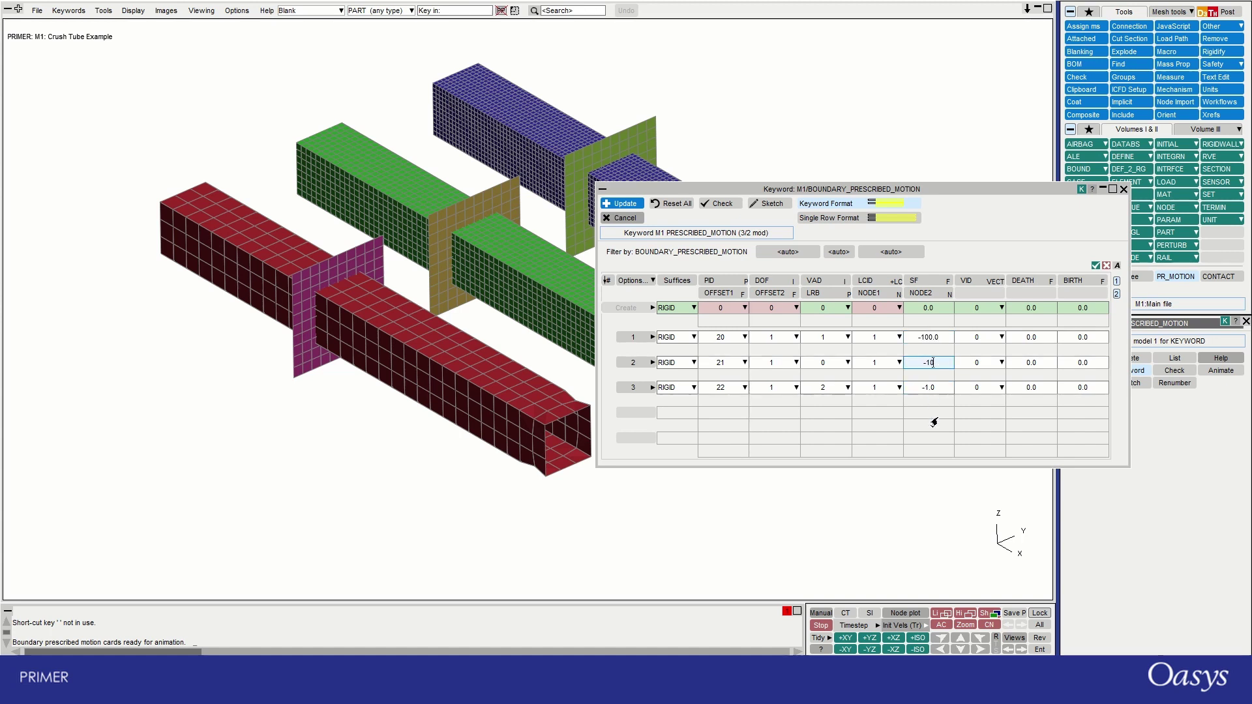
{"action": "key", "text": "Return"}
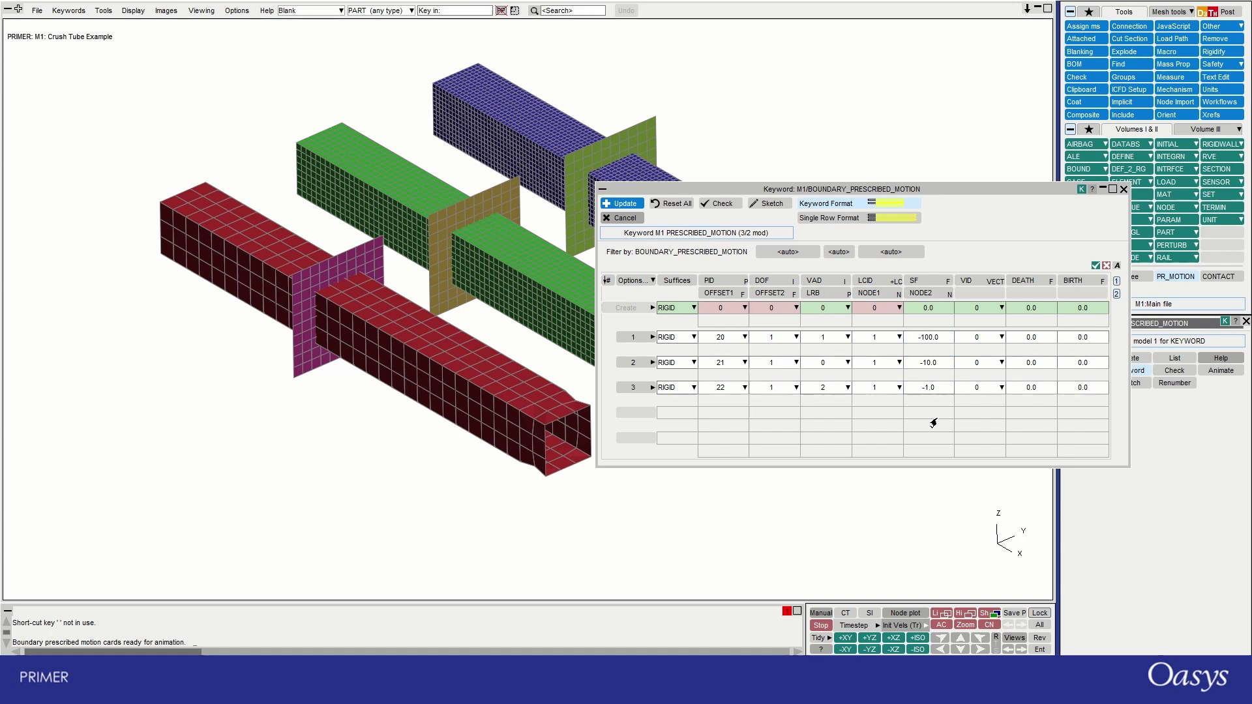
{"action": "left_click", "coordinate": [611, 205]}
{"action": "left_click", "coordinate": [1222, 371]}
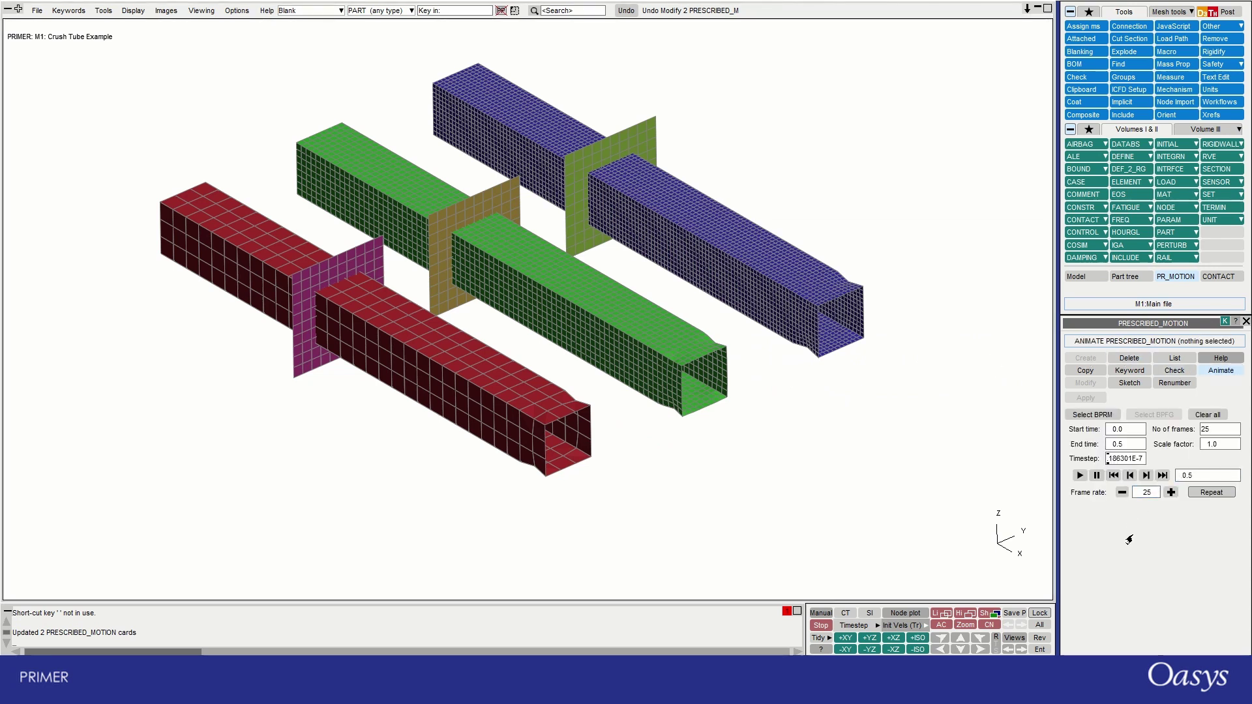
Clear the animation, reload all three BPRM motions and replay the crush with the edited cards
{"action": "left_click", "coordinate": [1210, 415]}
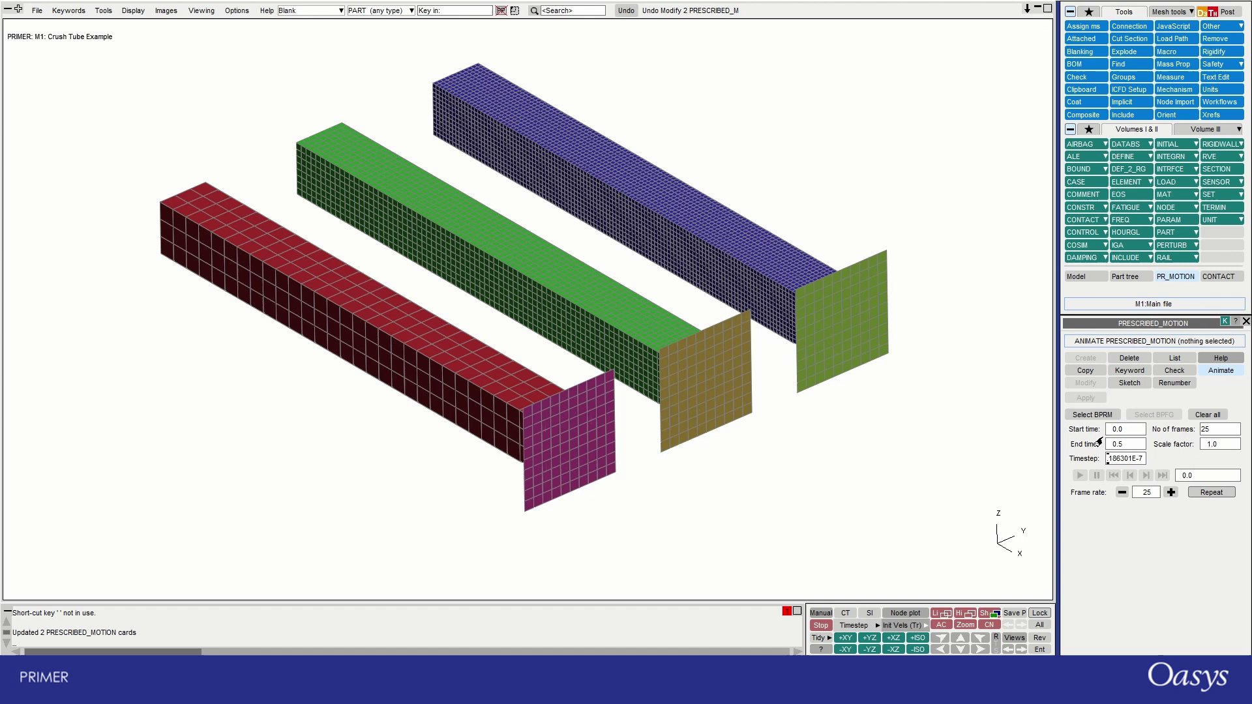
{"action": "left_click", "coordinate": [1085, 416]}
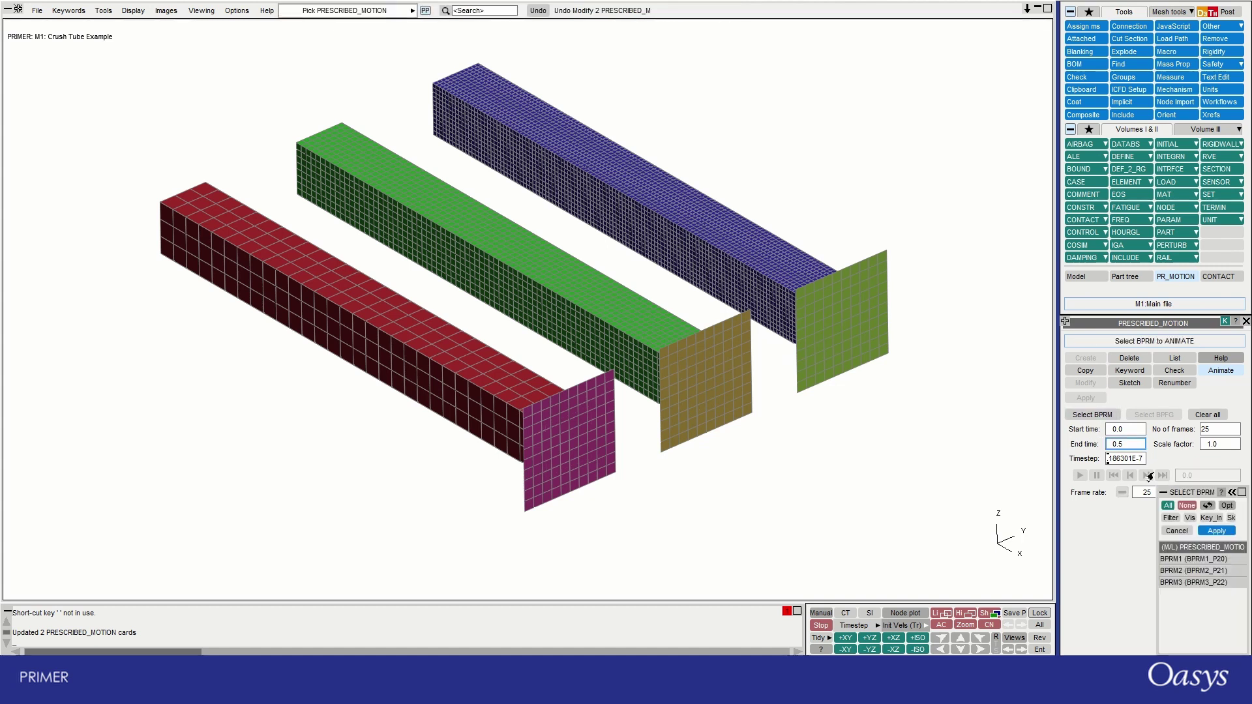
{"action": "left_click", "coordinate": [1167, 506]}
{"action": "left_click", "coordinate": [1214, 532]}
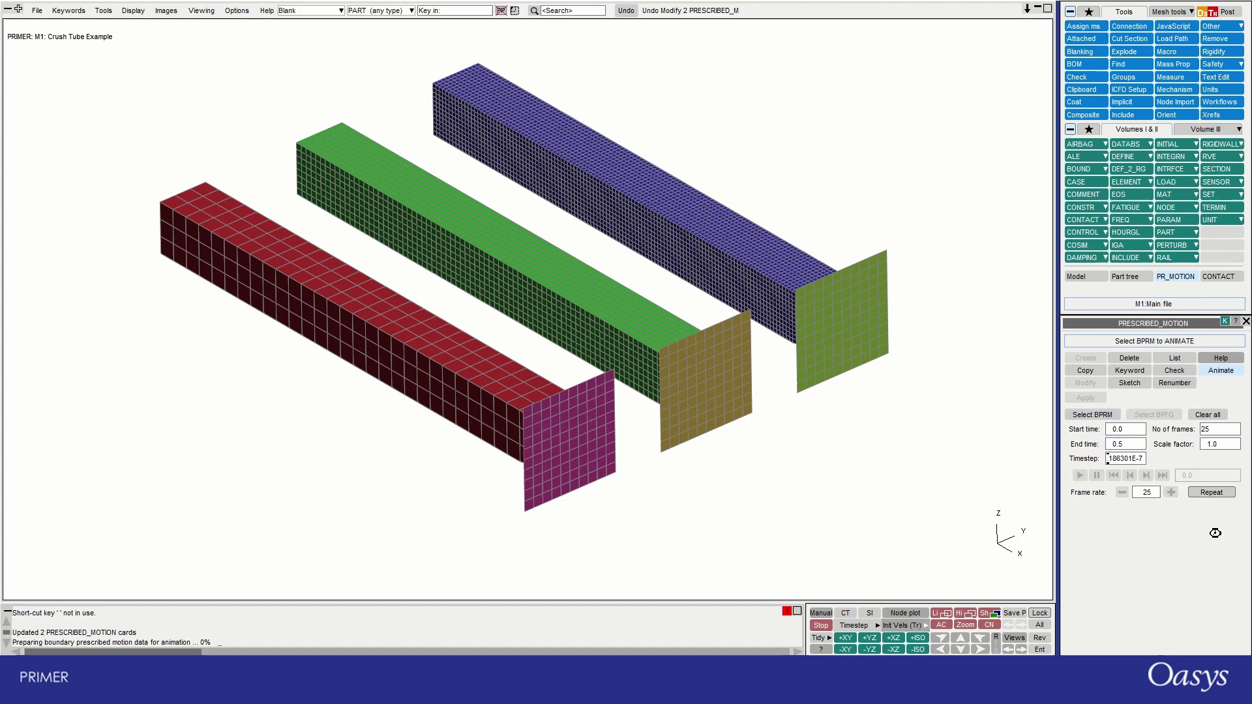
{"action": "left_click", "coordinate": [1080, 476]}
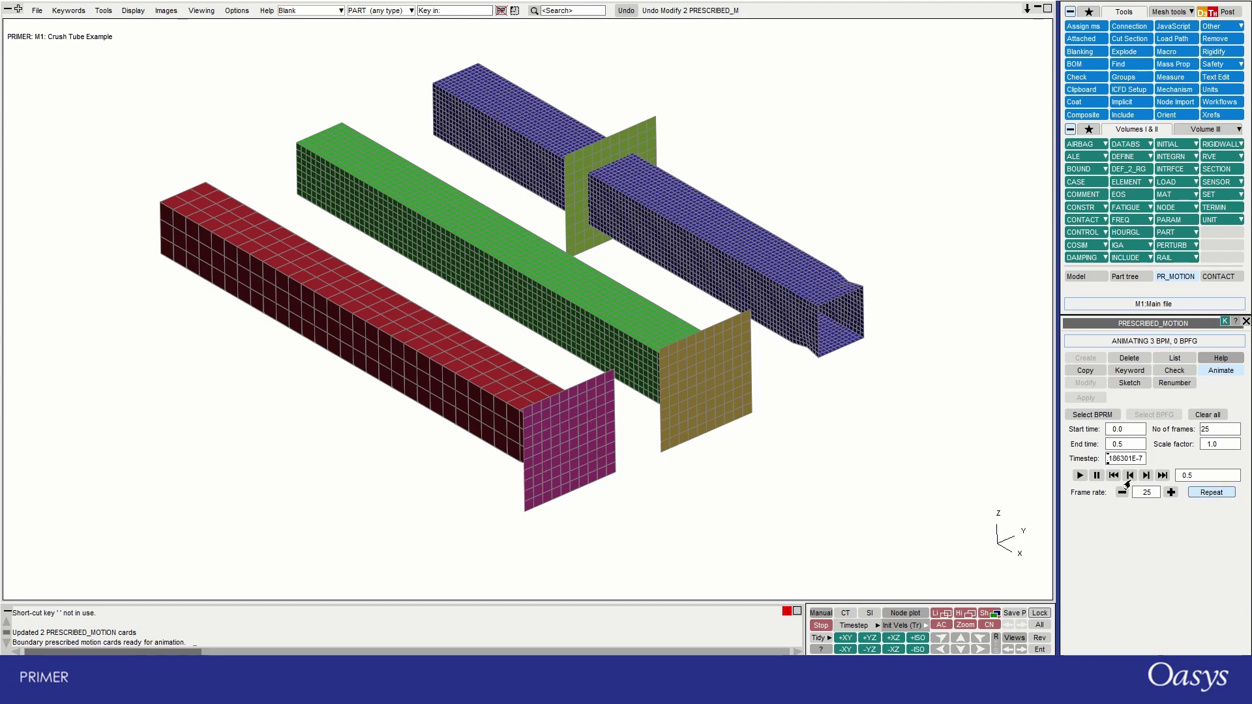
{"action": "left_click", "coordinate": [1080, 475]}
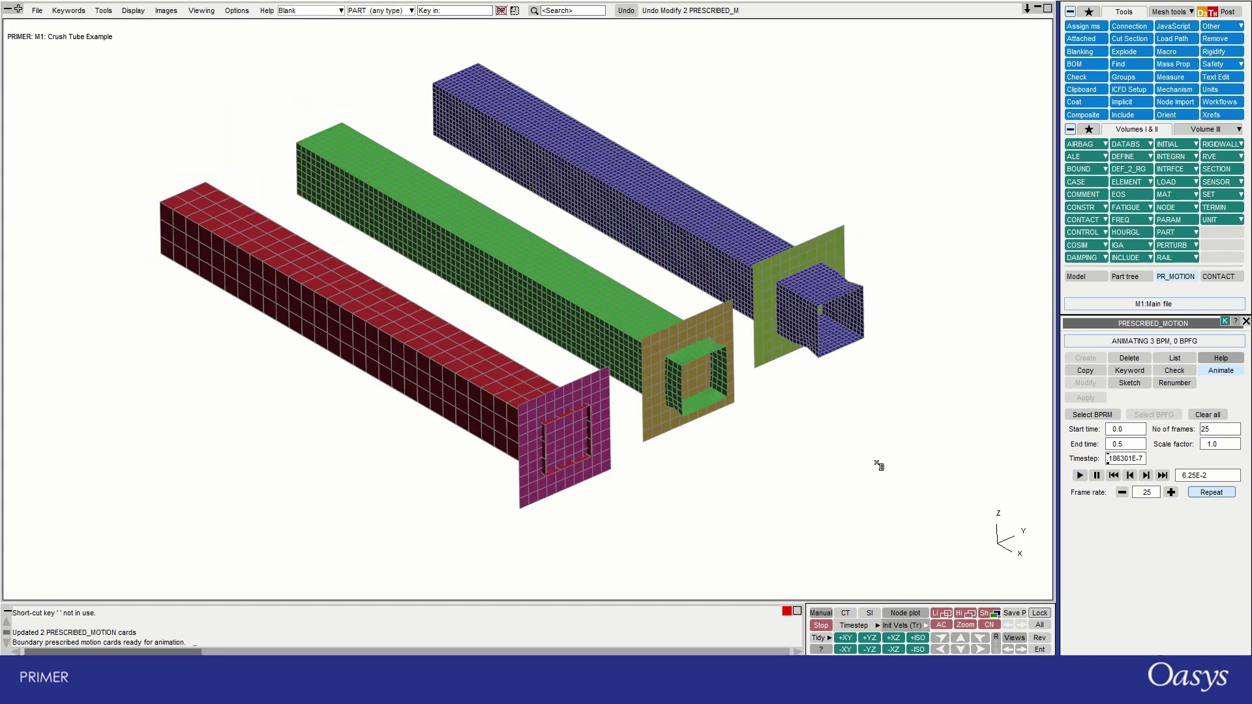
{"action": "scroll", "coordinate": [515, 349], "scroll_direction": "down", "scroll_amount": 5}
{"action": "middle_click_drag", "start_coordinate": [469, 264], "coordinate": [736, 391]}
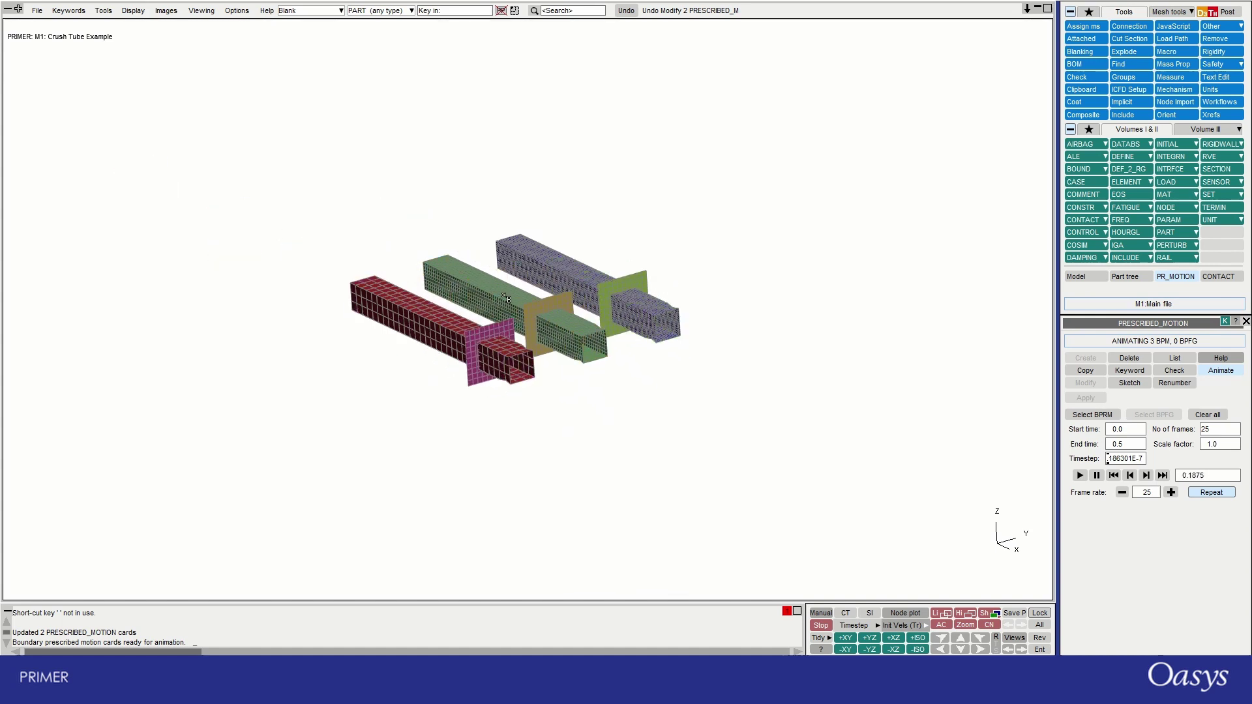
{"action": "left_click_drag", "start_coordinate": [369, 261], "coordinate": [514, 383], "text": "shift"}
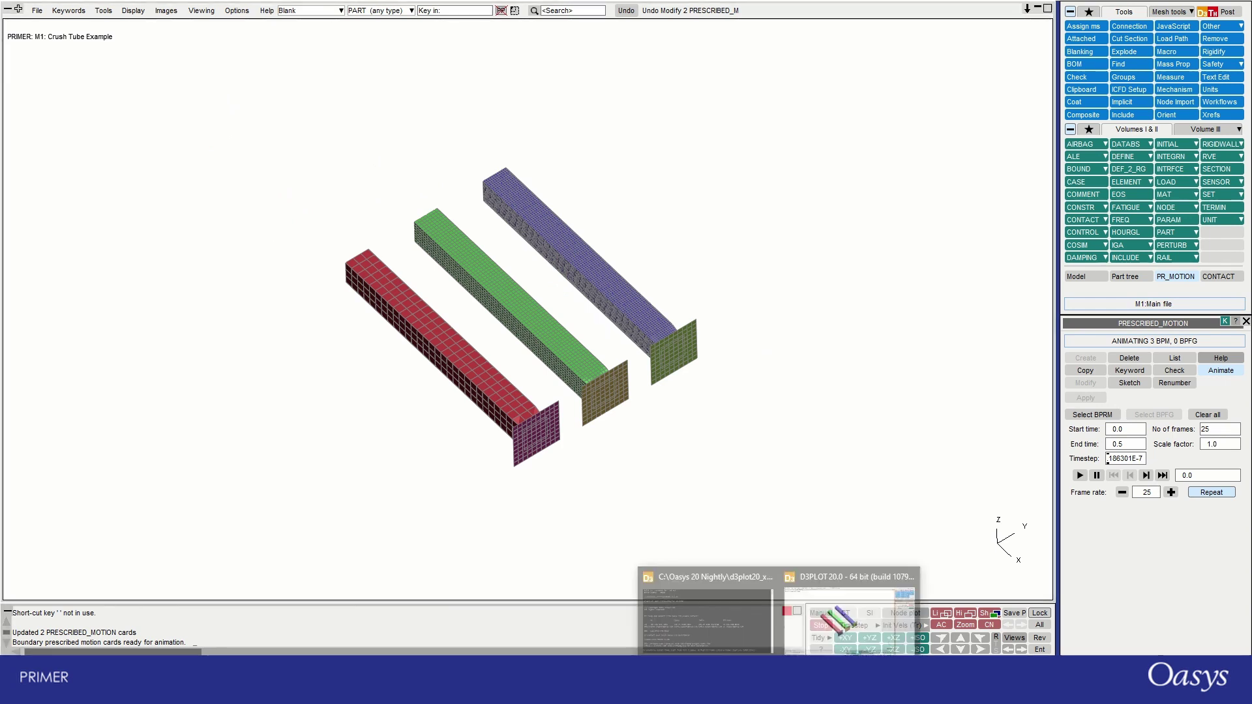
Switch to the D3PLOT window showing the Crush Tube Example results
{"action": "left_click", "coordinate": [855, 597]}
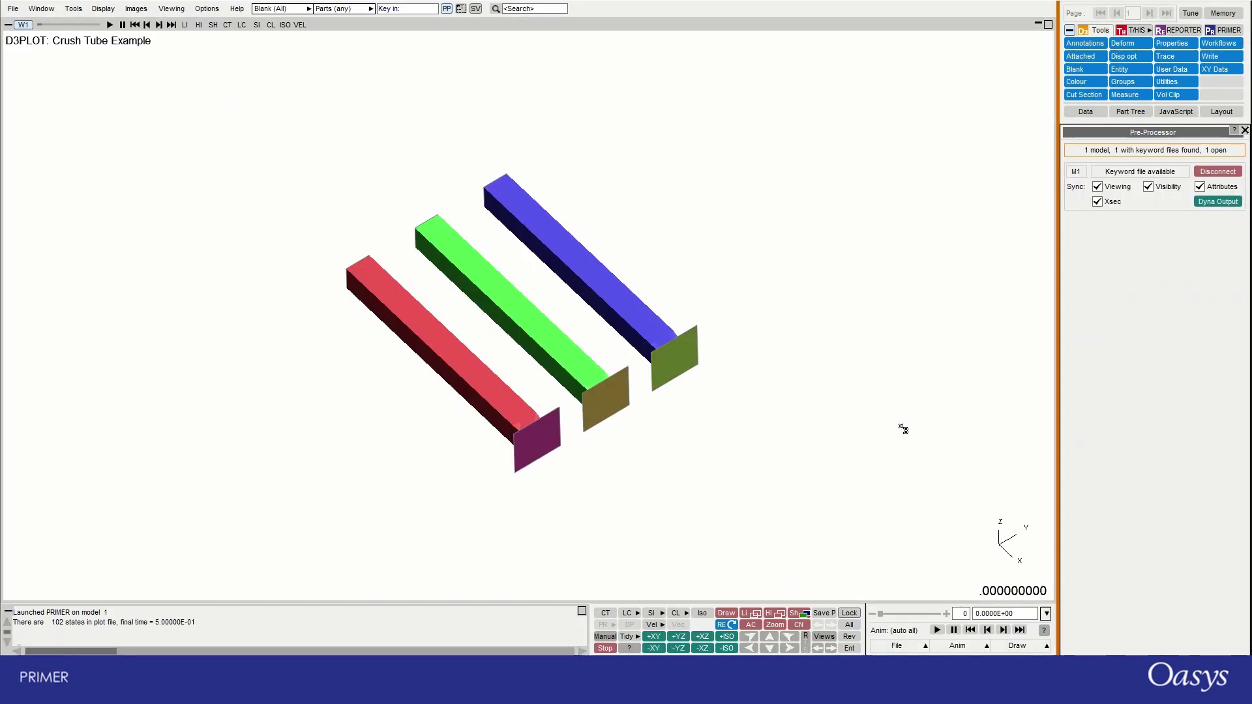